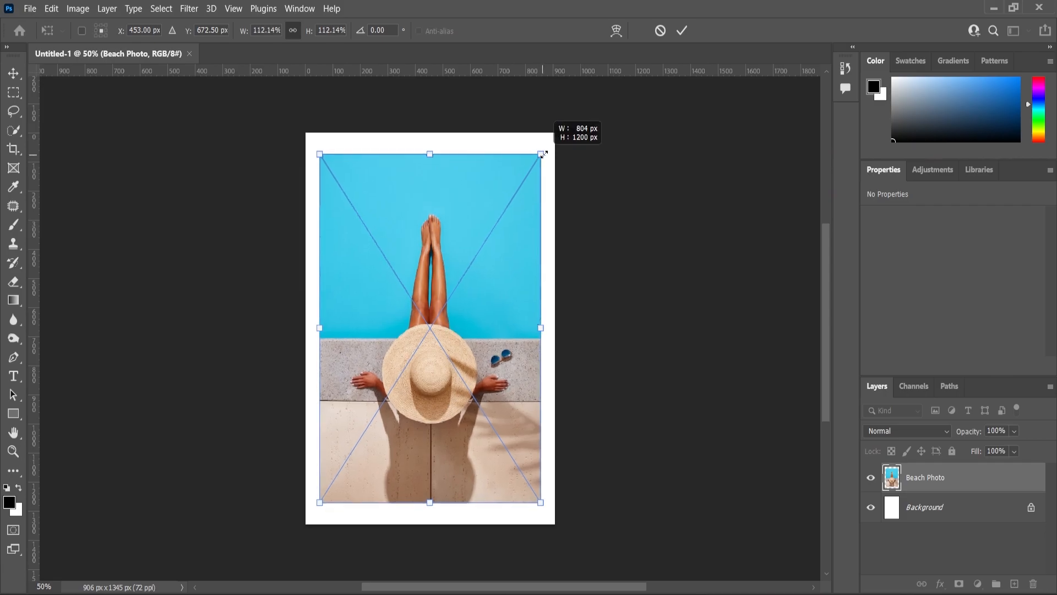
Enlarge the placed beach photo to 126.36% so it spans the canvas width, shift it up to about Y -57 px, and commit the placement.
left_click_drag(519, 278, 518, 262)
left_click_drag(558, 315, 559, 315)
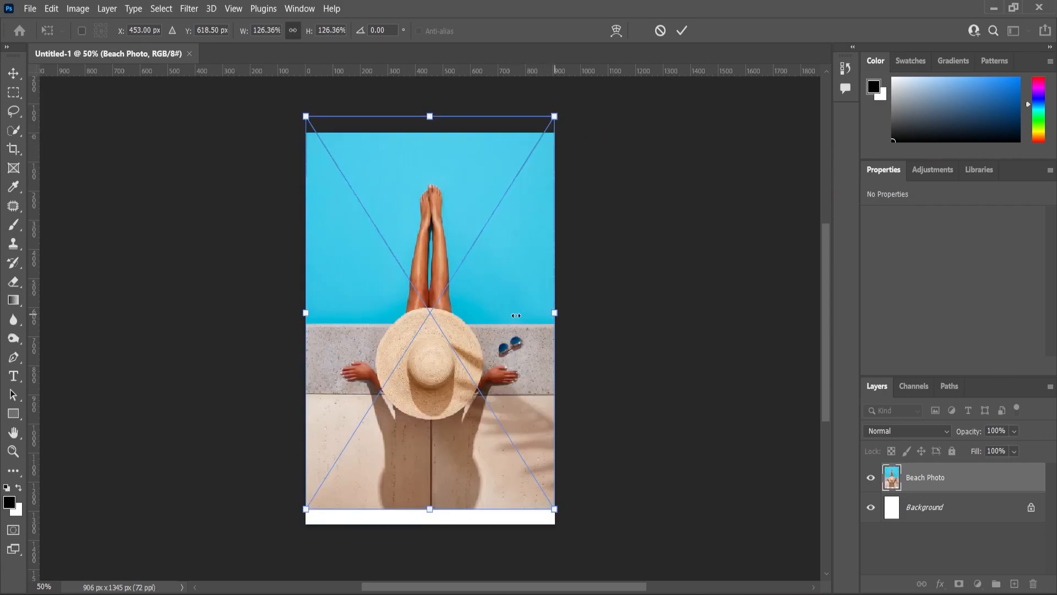
key("Return")
key("z")
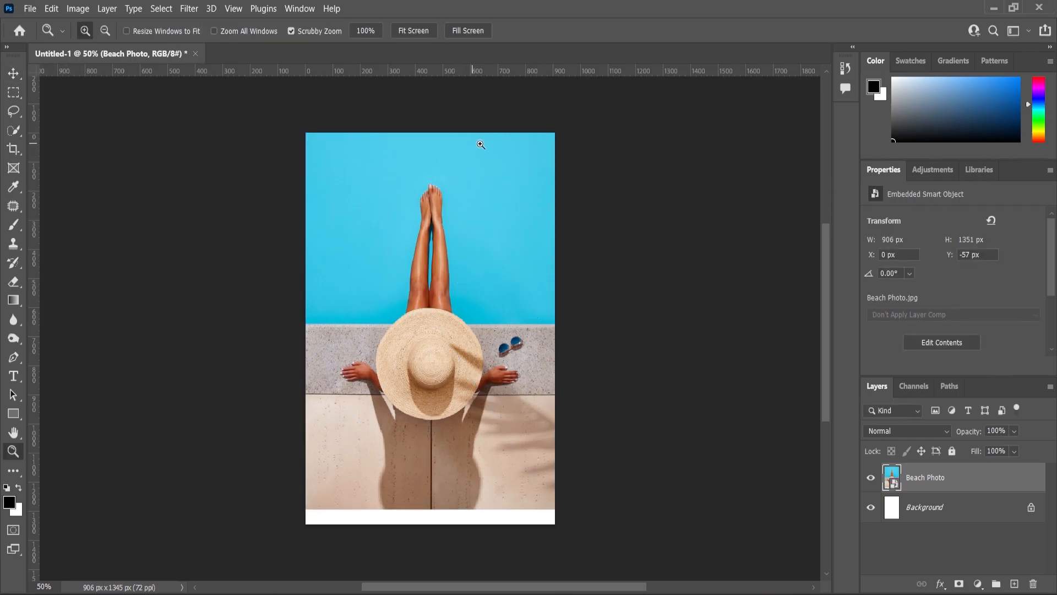
Merge the beach photo with a blank layer into a pixel layer and fill the marquee-selected white strip below it with matching paving.
scroll(484, 406, "up", 1)
left_click(15, 93)
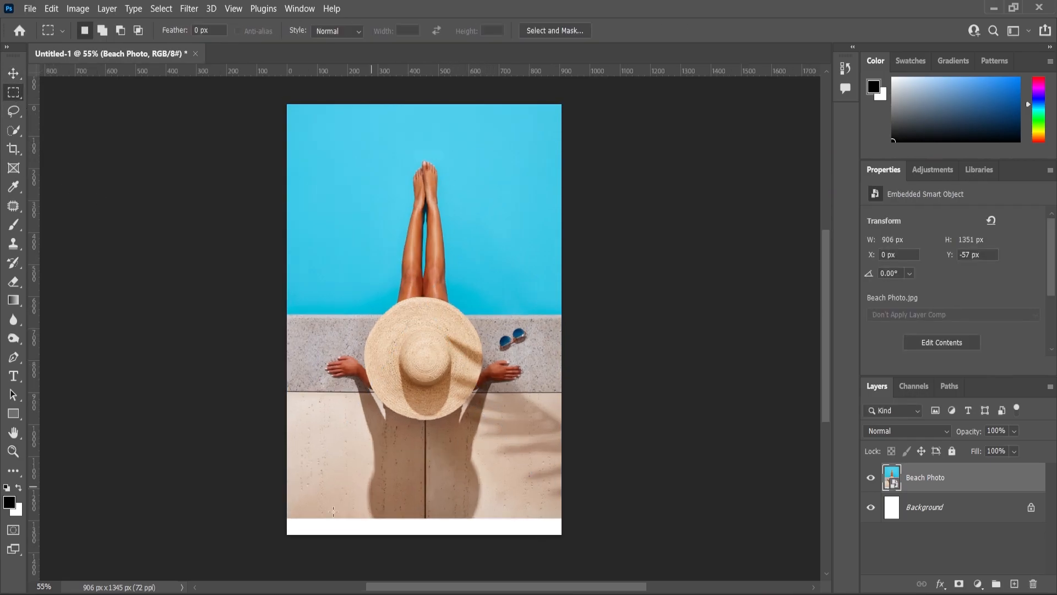
left_click_drag(394, 526, 567, 535)
right_click(518, 518)
left_click(558, 339)
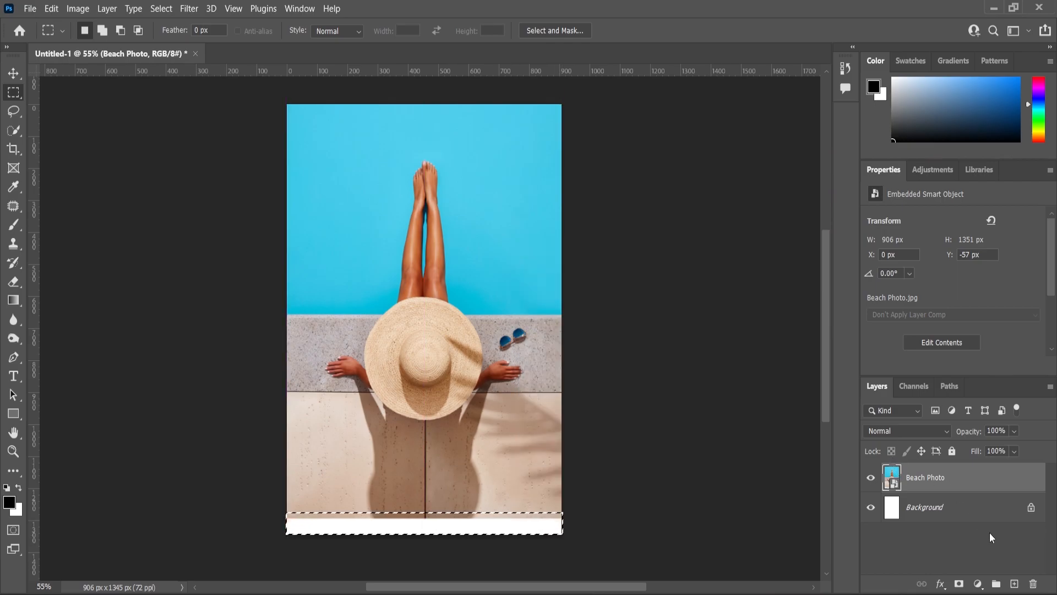
right_click(936, 511)
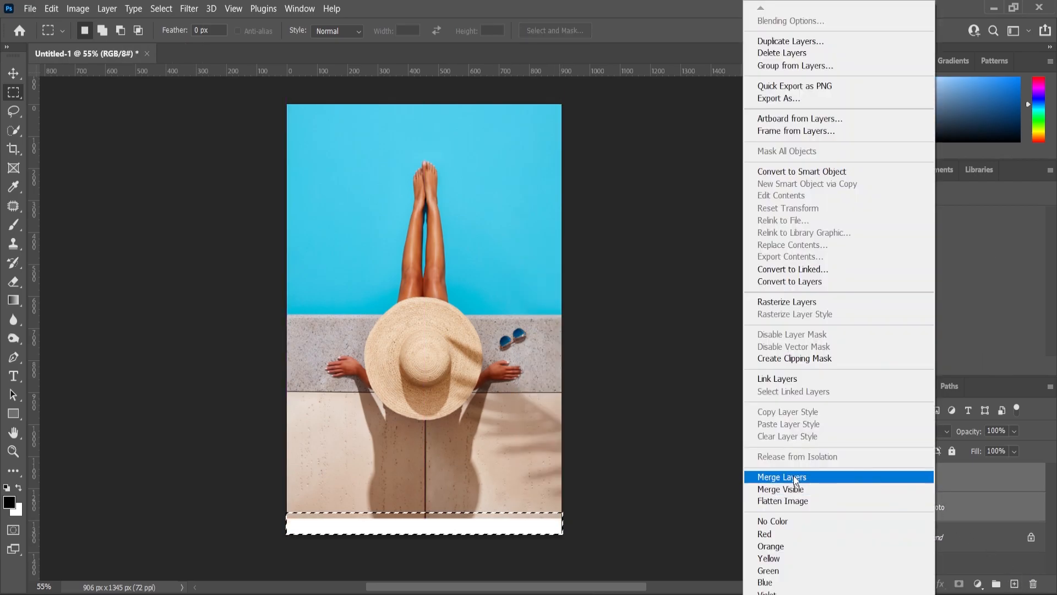
left_click(765, 540)
right_click(427, 521)
left_click(449, 424)
left_click(618, 141)
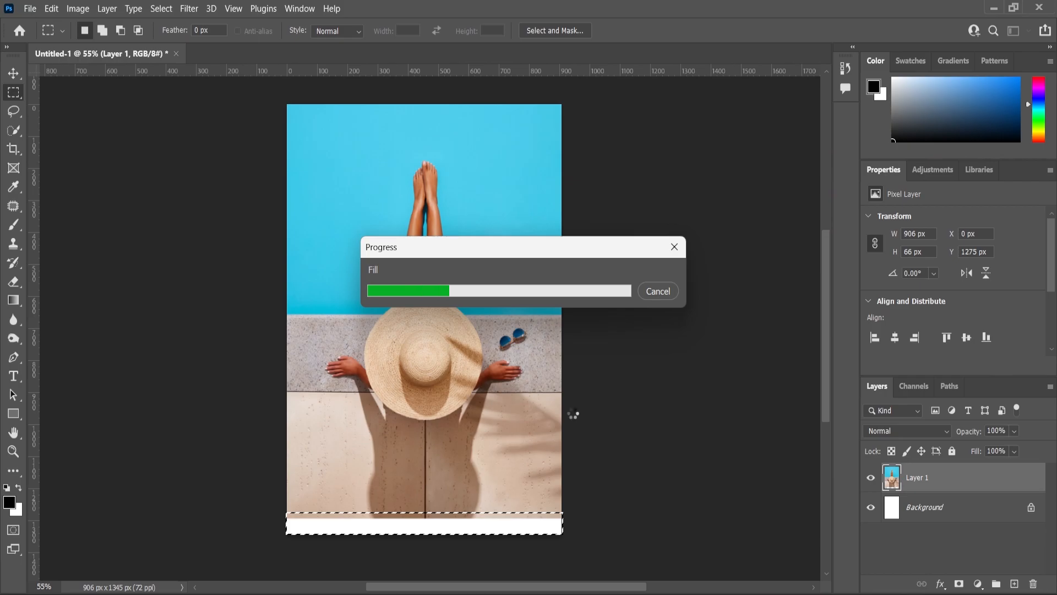
key("ctrl+d")
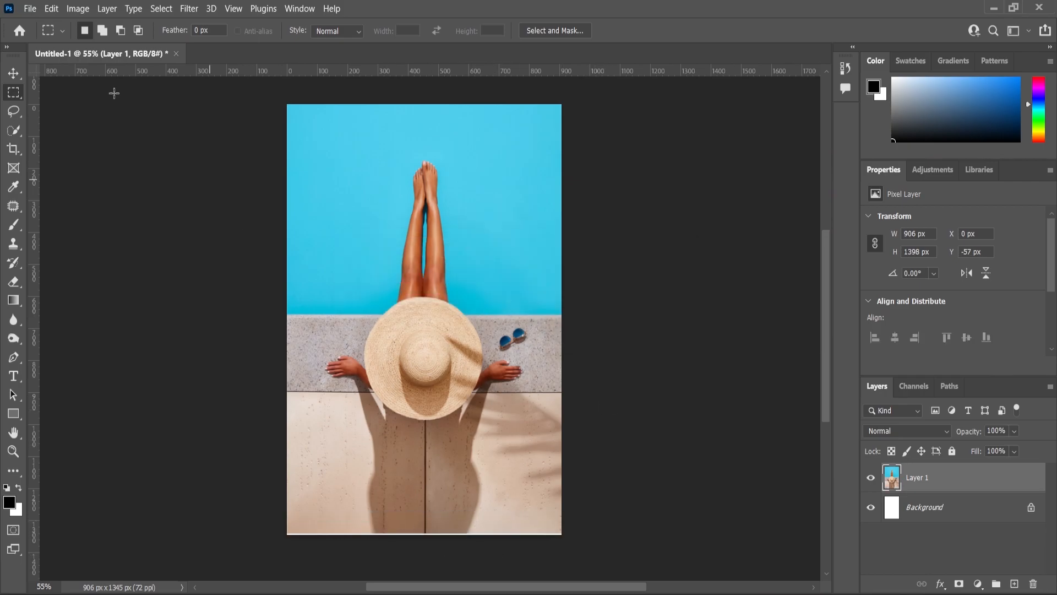
Scale the merged photo layer to 101.21% and move it down to about Y -34 px so it covers the whole canvas.
left_click(13, 73)
left_click_drag(561, 533, 562, 536)
left_click(13, 451)
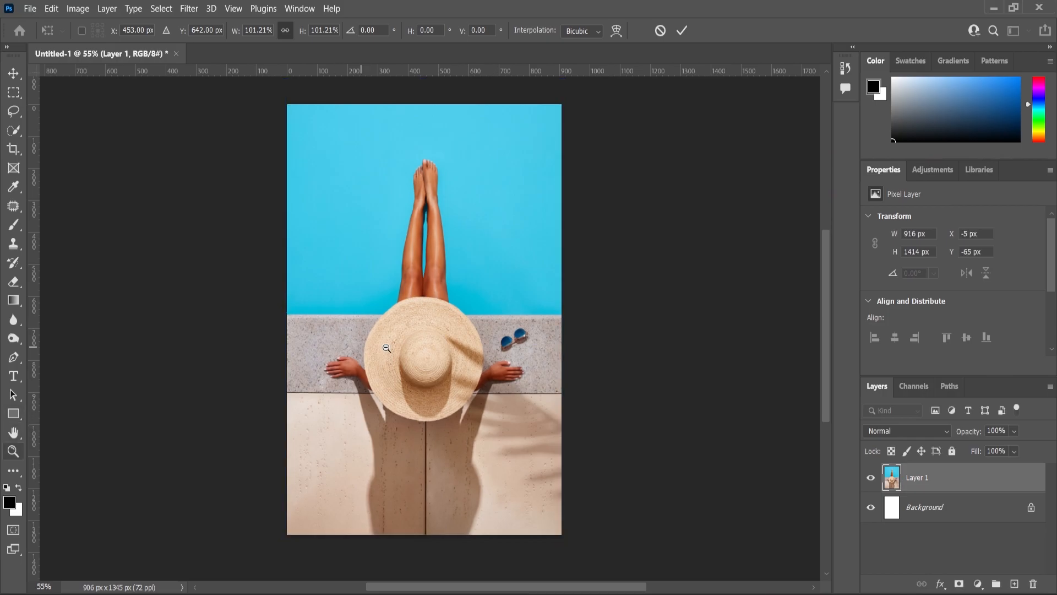
scroll(410, 387, "down", 2)
scroll(445, 388, "up", 2)
left_click(13, 73)
left_click_drag(365, 238, 364, 247)
Apply Levels to the photo layer, darkening the midtones slightly and pulling the white point in a little.
left_click(77, 9)
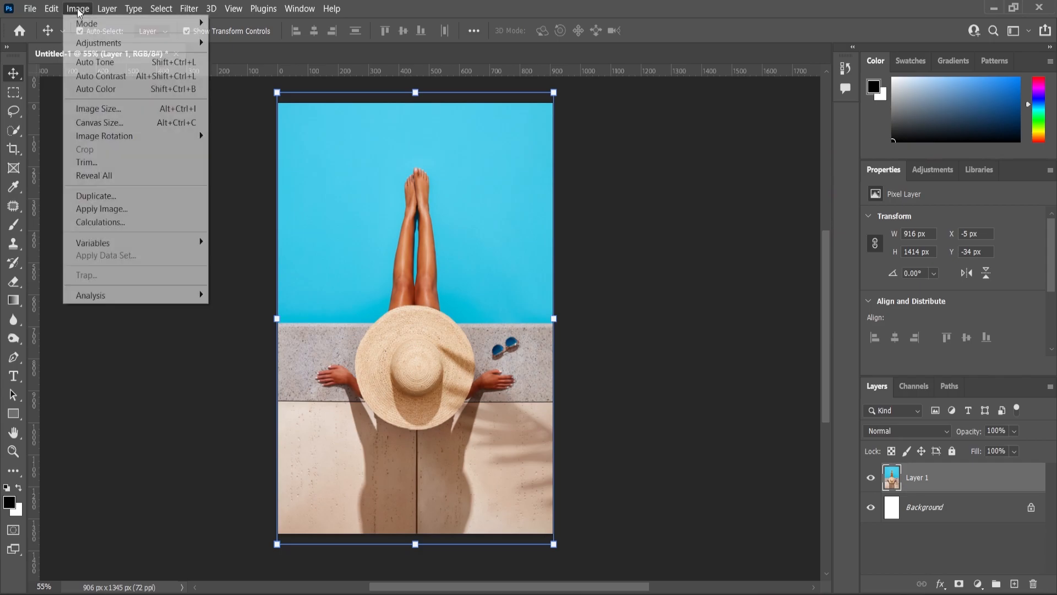
mouse_move(99, 45)
left_click(234, 59)
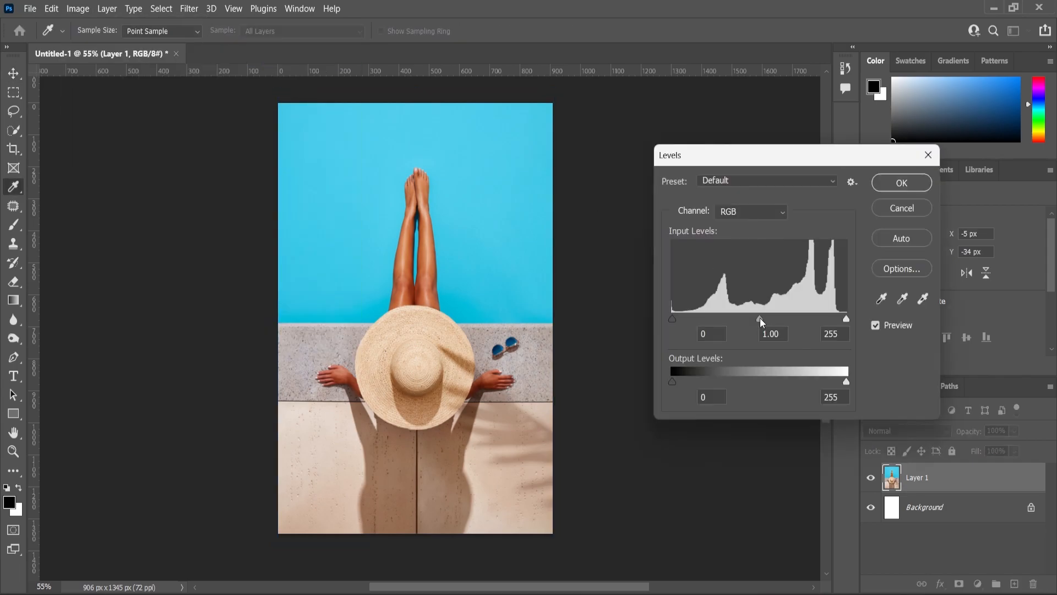
left_click_drag(759, 318, 770, 325)
left_click_drag(847, 319, 844, 317)
left_click(900, 185)
scroll(474, 312, "down", 2)
left_click(595, 335)
scroll(464, 294, "up", 3)
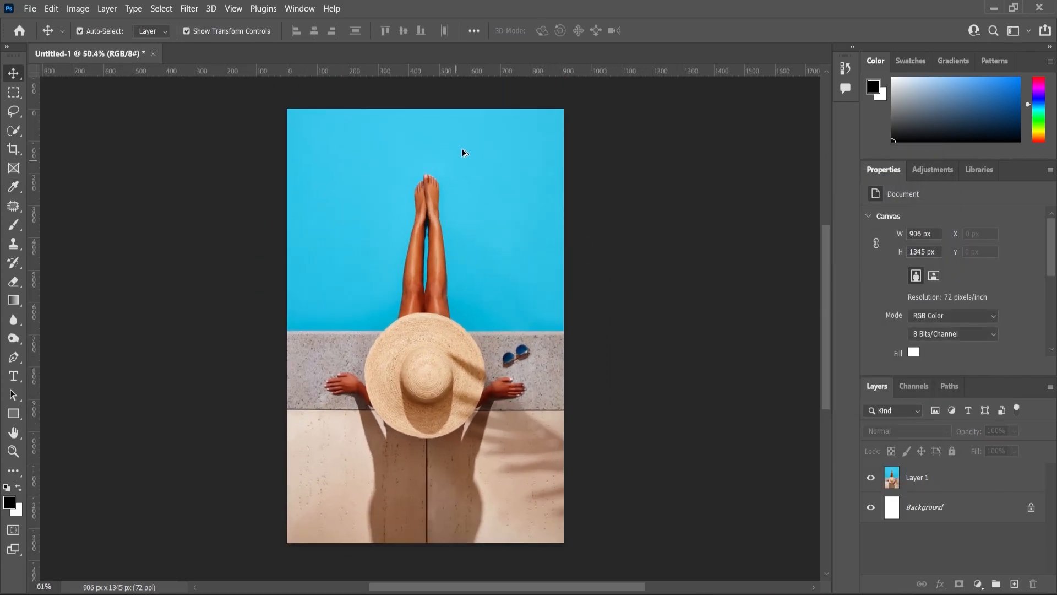
Select the pool water around the legs on the photo layer with Quick Selection and copy it to a new layer.
scroll(406, 225, "up", 2)
left_click(13, 130)
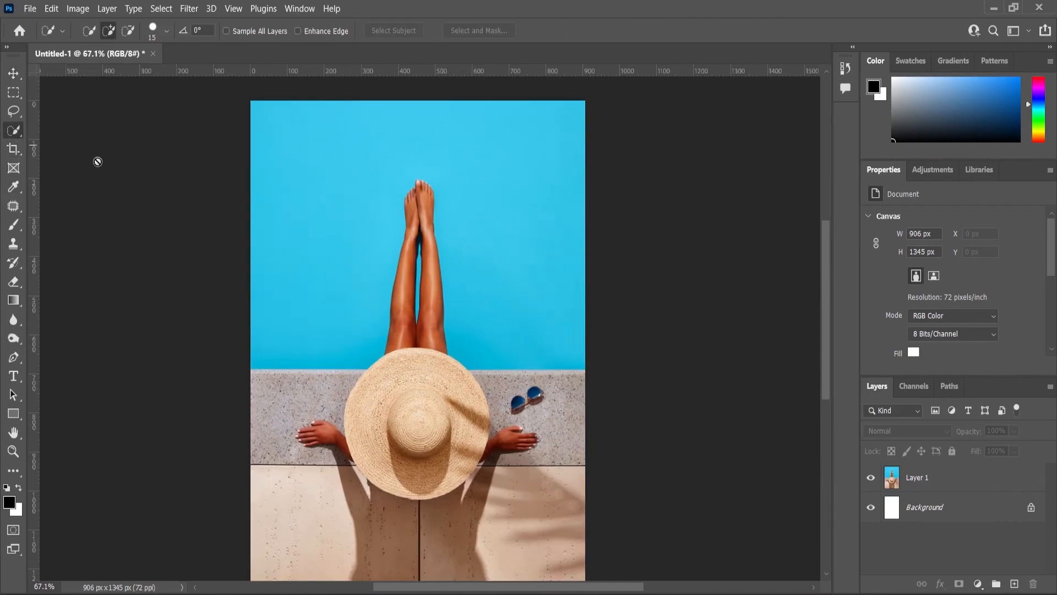
left_click(910, 482)
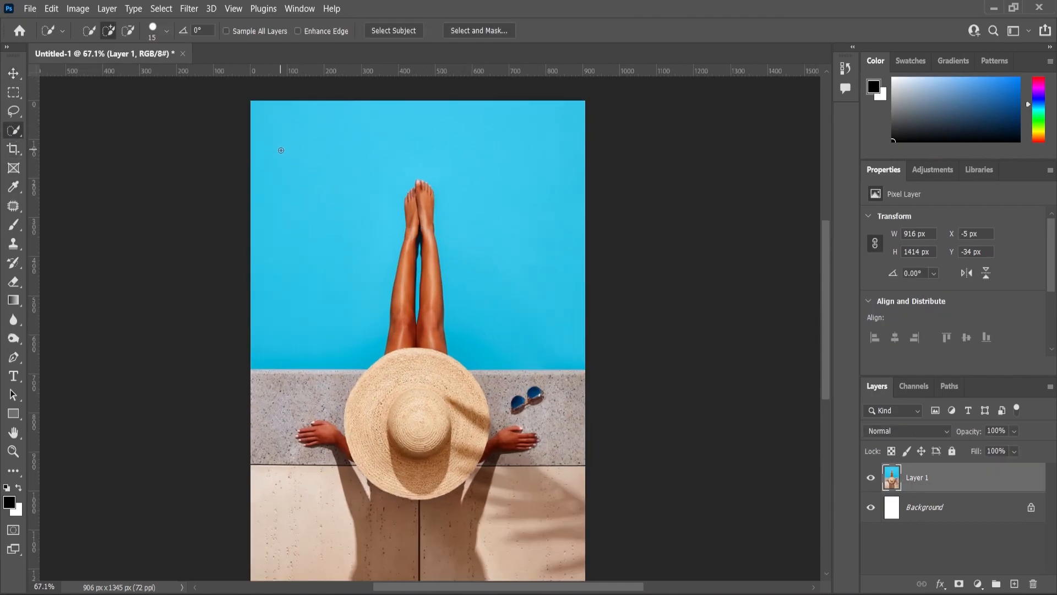
mouse_move(270, 155)
left_mouse_down()
mouse_move(279, 204)
mouse_move(328, 234)
mouse_move(407, 139)
mouse_move(487, 161)
mouse_move(563, 204)
mouse_move(410, 191)
left_mouse_up()
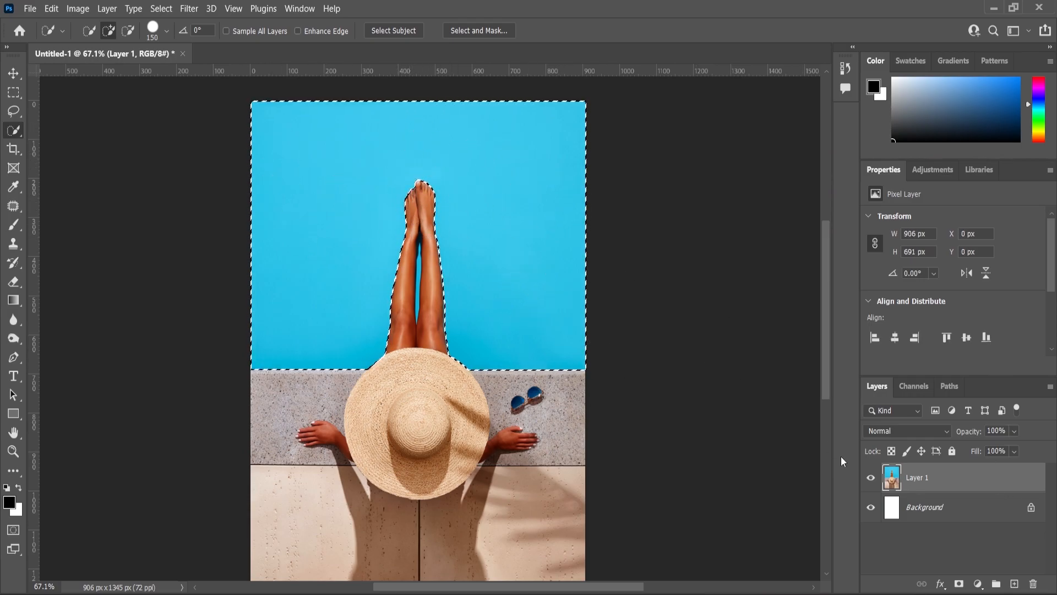
key("ctrl+j")
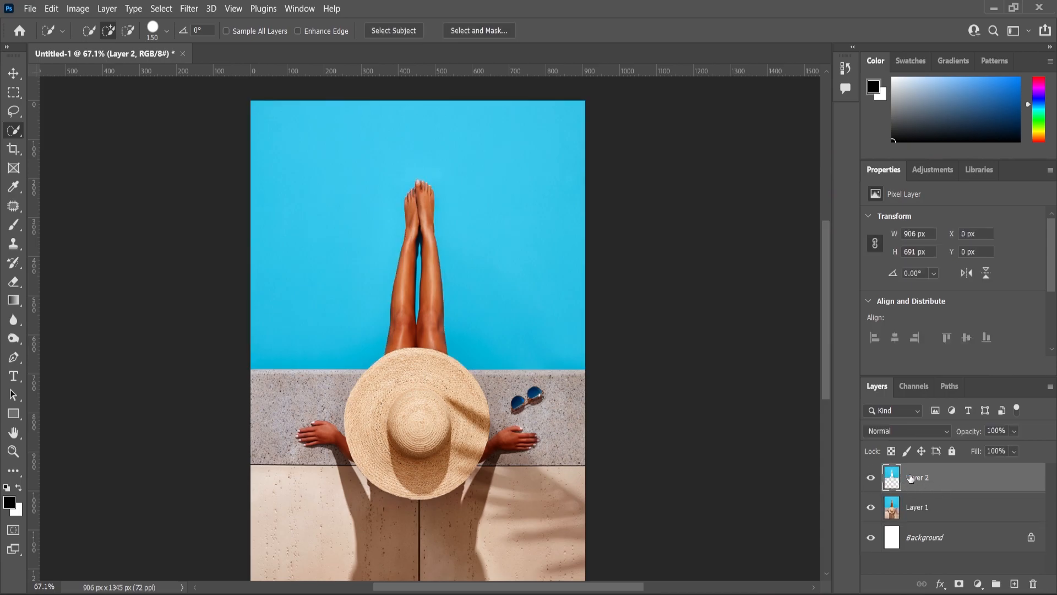
Place the water texture image and enlarge it to about 916 by 1627 px so it covers the pool area.
key("alt+Tab")
left_click_drag(313, 156, 472, 250)
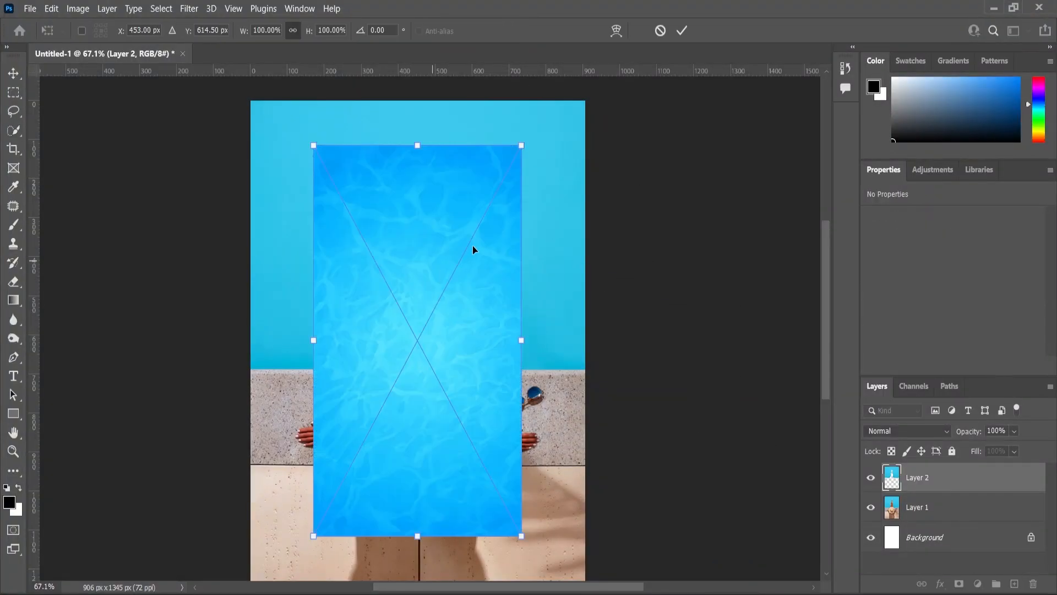
left_click_drag(516, 164, 567, 69)
left_click_drag(507, 302, 508, 264)
left_click_drag(568, 287, 572, 287)
key("Return")
Clip the water texture to the copied pool layer and compare the result with the texture hidden and shown.
right_click(919, 483)
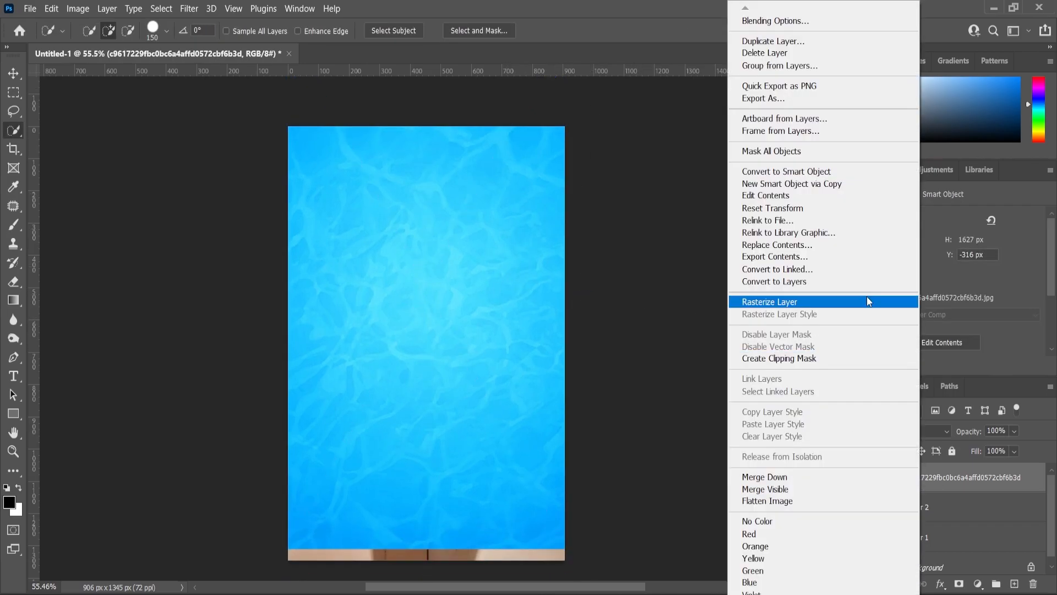
left_click(801, 361)
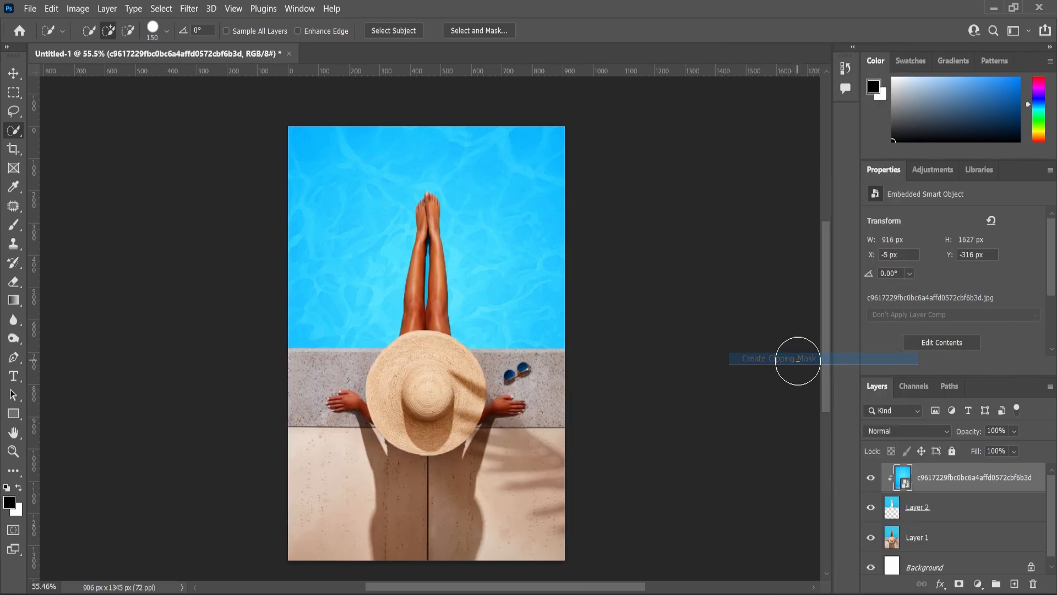
left_click(871, 477)
left_click(871, 483)
scroll(496, 276, "up", 4)
scroll(457, 255, "down", 4)
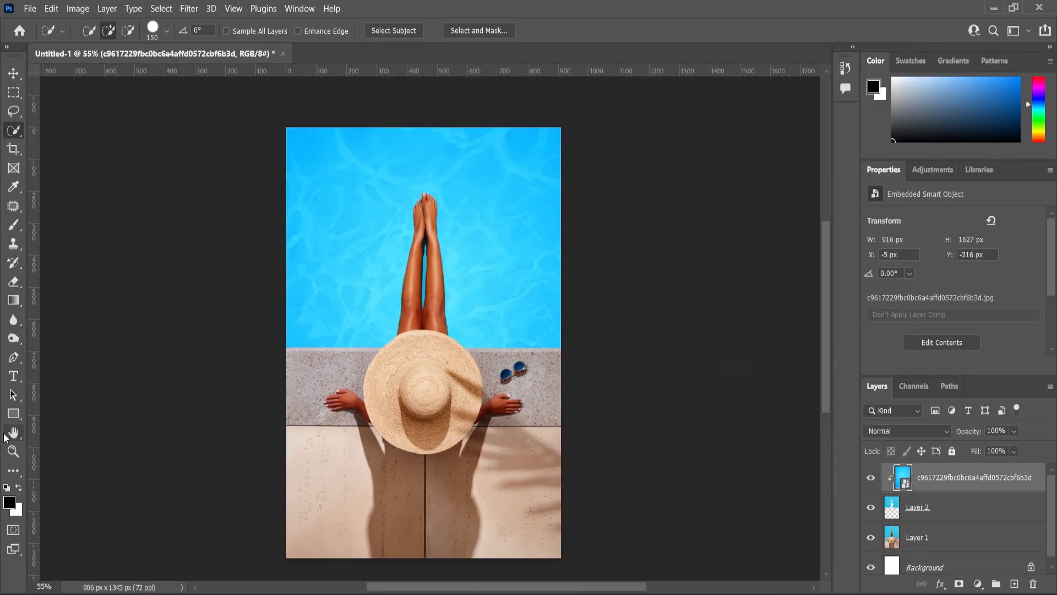
Place the Leaves-PNG palm image over the beach scene.
left_click(13, 451)
scroll(441, 295, "down", 1)
scroll(438, 295, "up", 2)
scroll(436, 293, "down", 1)
scroll(491, 293, "up", 1)
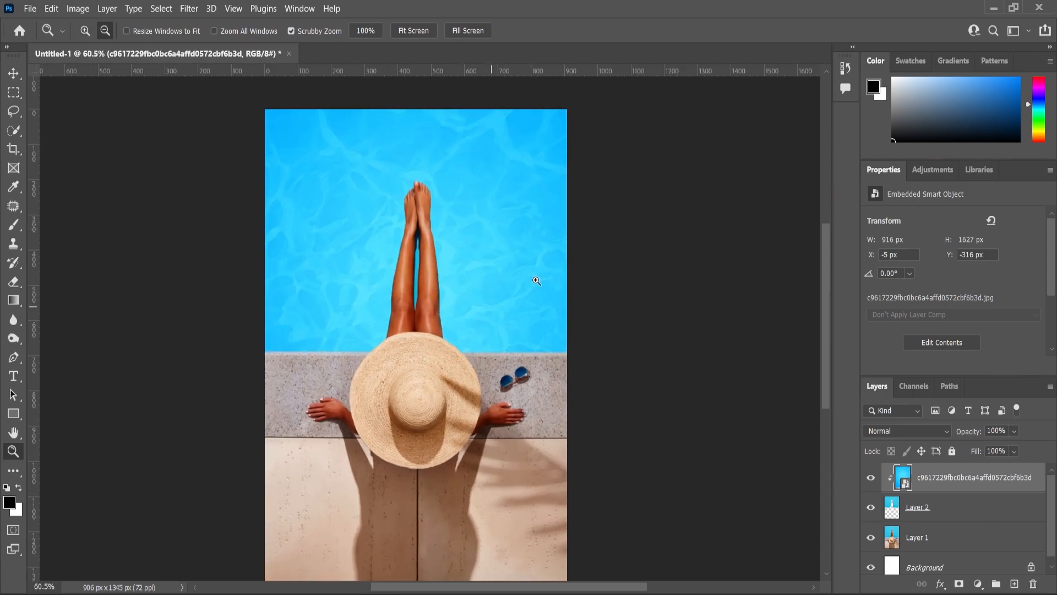
key("alt+Tab")
left_click_drag(544, 150, 497, 323)
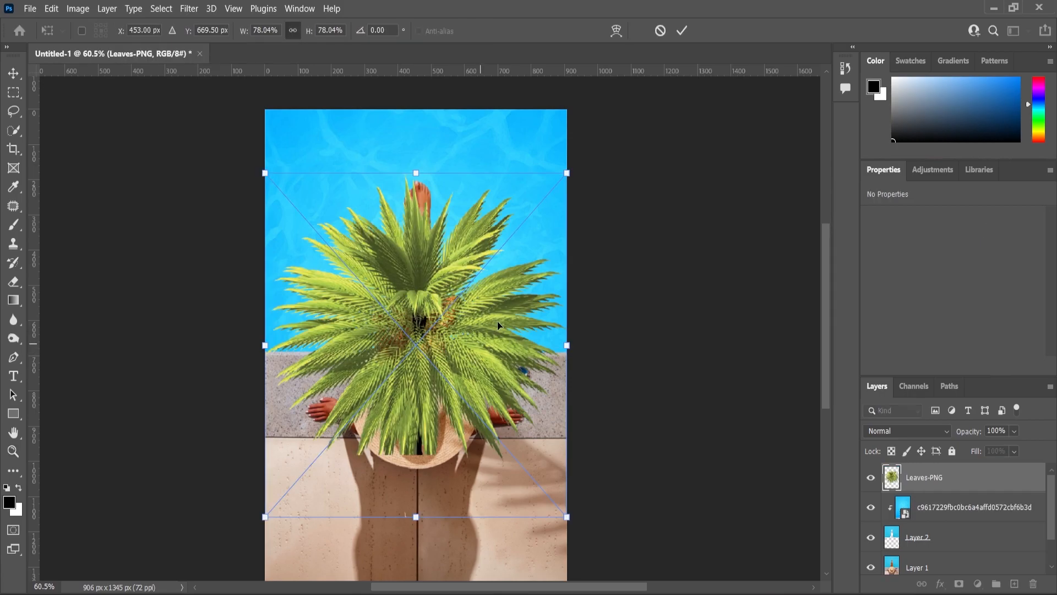
Flip the palm leaves vertically, move them up to hang from the canvas's upper edge, and enlarge them to about 960 px wide.
right_click(470, 323)
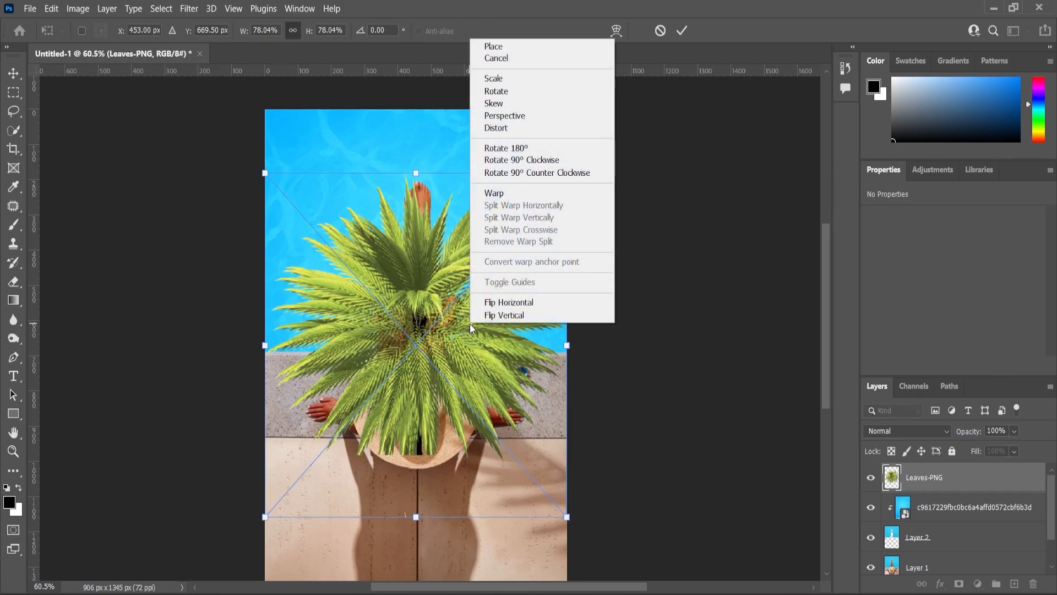
left_click(516, 315)
left_click_drag(444, 330, 427, 127)
left_click_drag(567, 285, 561, 279)
left_click_drag(405, 200, 409, 139)
left_click_drag(561, 215, 575, 228)
left_click(11, 70)
Try to shift the beach photo layer slightly down on its own, separately from the water layers.
scroll(389, 196, "down", 3)
scroll(498, 394, "up", 2)
left_click(498, 413)
left_click_drag(493, 401, 494, 408)
scroll(512, 408, "down", 3)
left_click(532, 406)
scroll(435, 298, "up", 2)
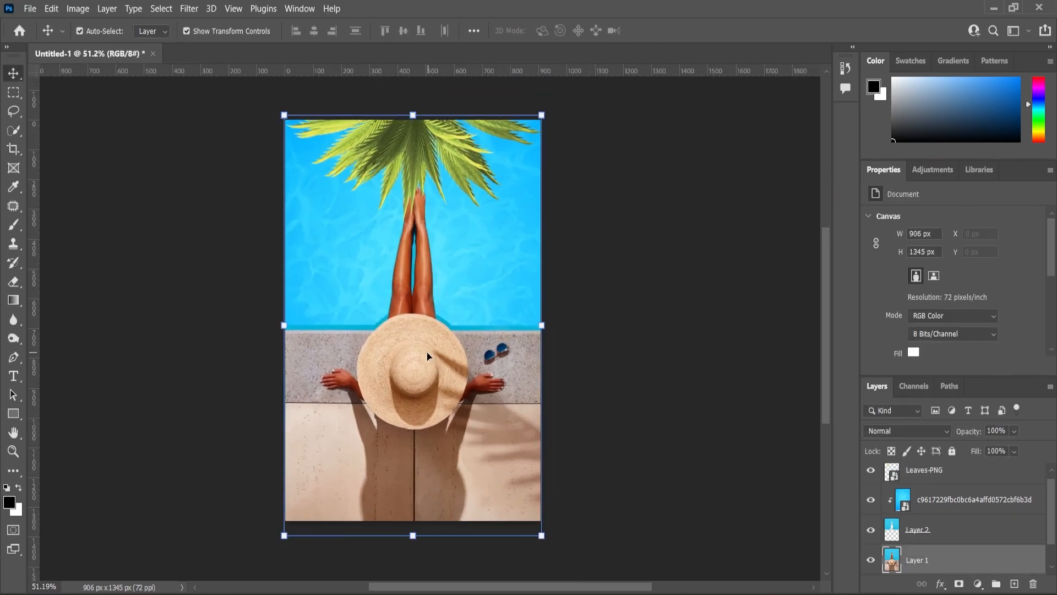
left_click_drag(481, 342, 481, 338)
Move the photo, pool copy and water texture layers slightly down together and scale them to 104.80%, about 960 px wide.
left_click(928, 530, "ctrl")
left_click_drag(470, 301, 470, 313)
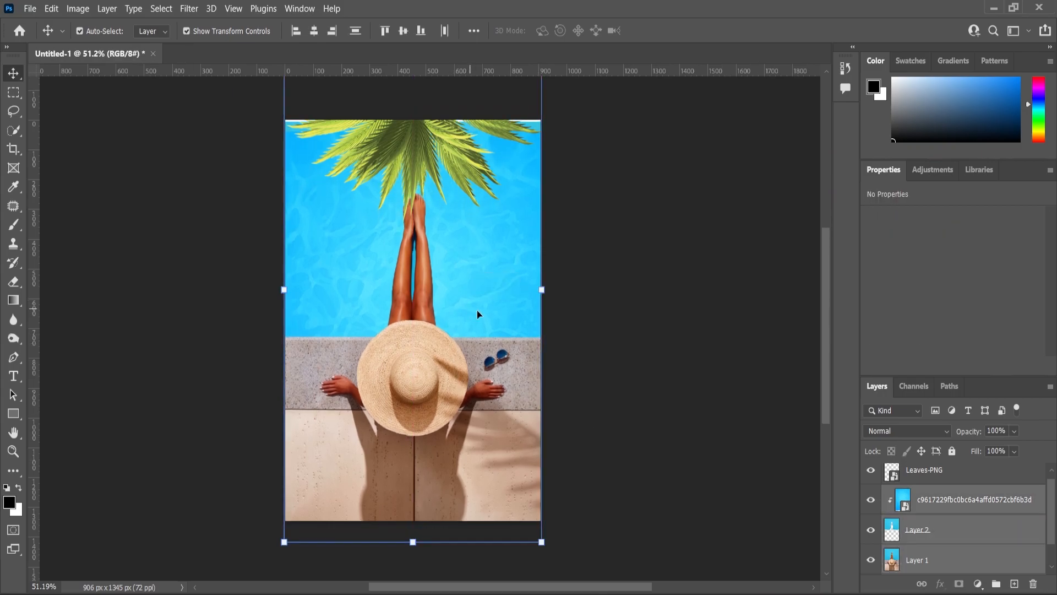
key("ctrl+t")
left_click_drag(537, 289, 542, 290)
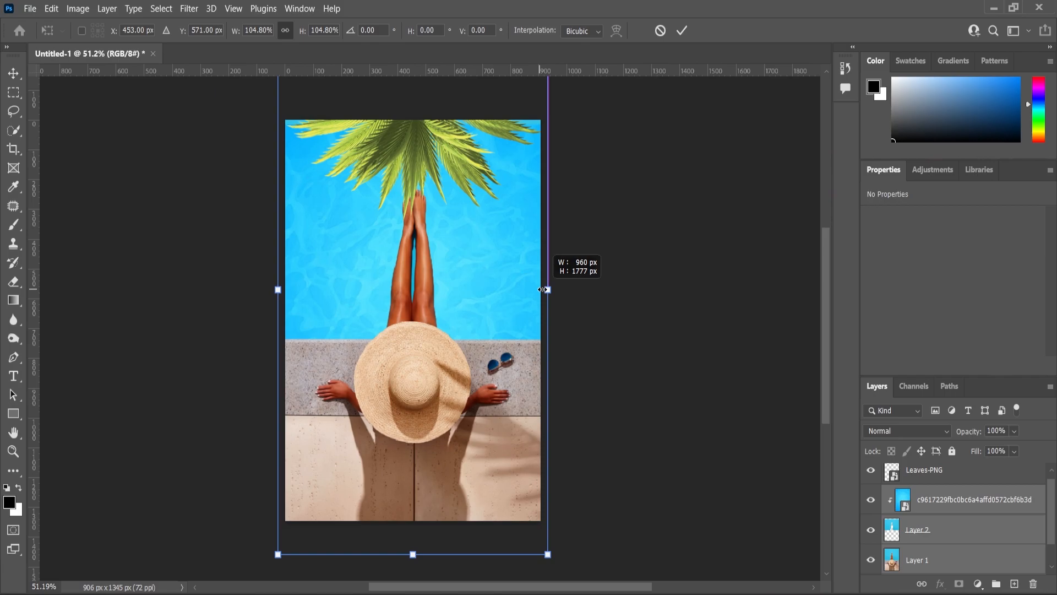
Nudge the palm leaves down to about Y -705 px so their tips overlap the feet.
left_click(13, 452)
left_click_drag(374, 283, 444, 224)
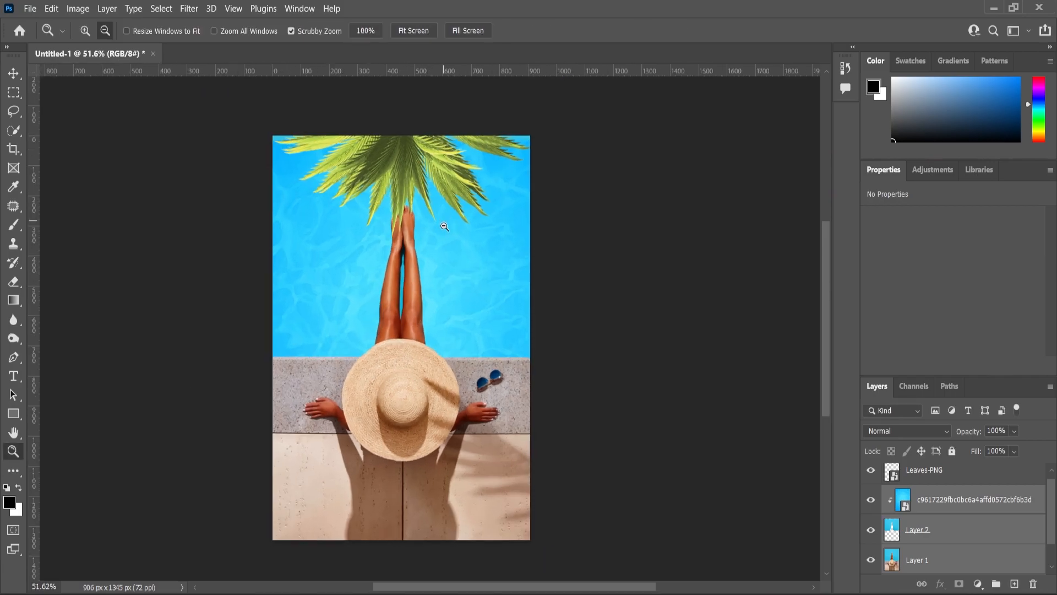
left_click(13, 73)
left_click(418, 161)
scroll(418, 163, "up", 2)
left_click_drag(418, 163, 419, 178)
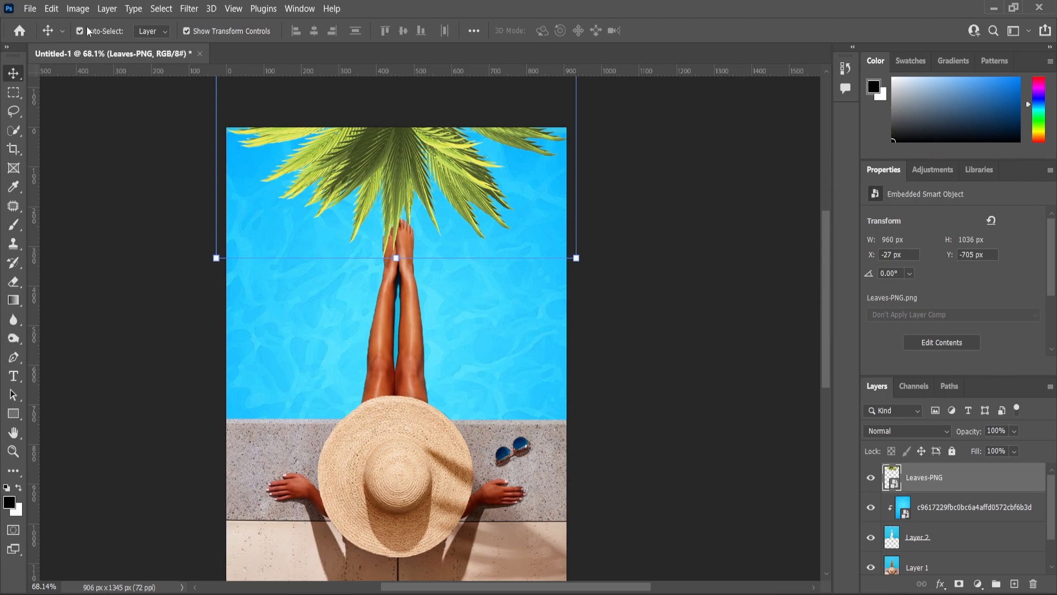
Apply Levels to the palm leaves with input black at 6 and midtones at 0.95.
left_click(78, 8)
mouse_move(87, 46)
left_click(231, 53)
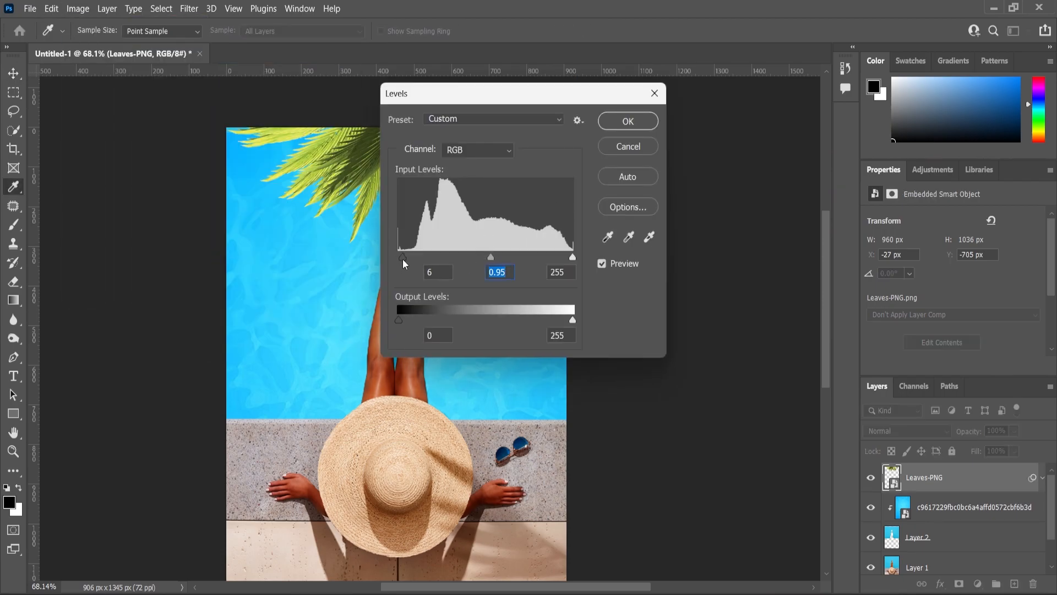
left_click(627, 120)
Add a layer mask to the palm leaves layer and lower its opacity to 41%.
scroll(539, 218, "up", 2)
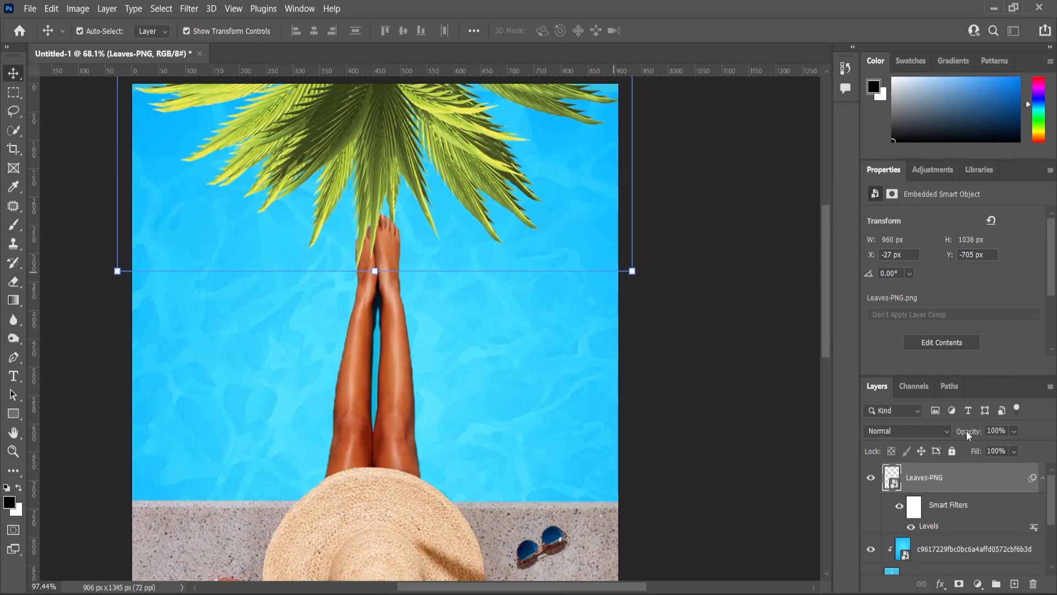
left_click(958, 583)
scroll(385, 212, "up", 3)
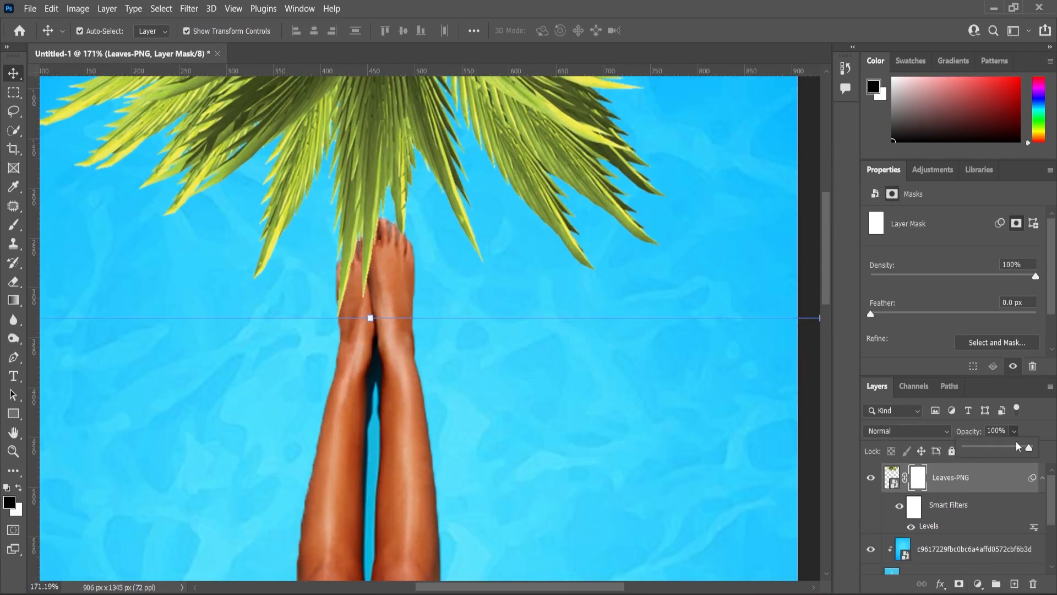
left_click_drag(1007, 451, 993, 453)
Paint black on the leaves mask over the feet with a hard 9 px brush to hide the overlapping leaf tips.
key("b")
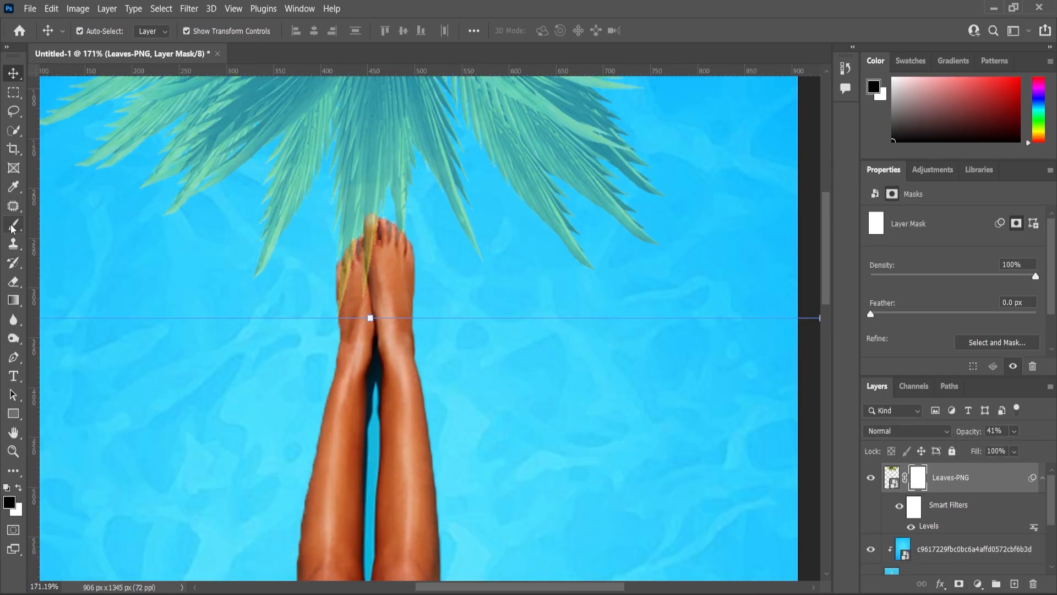
scroll(380, 279, "up", 2)
right_click(380, 279)
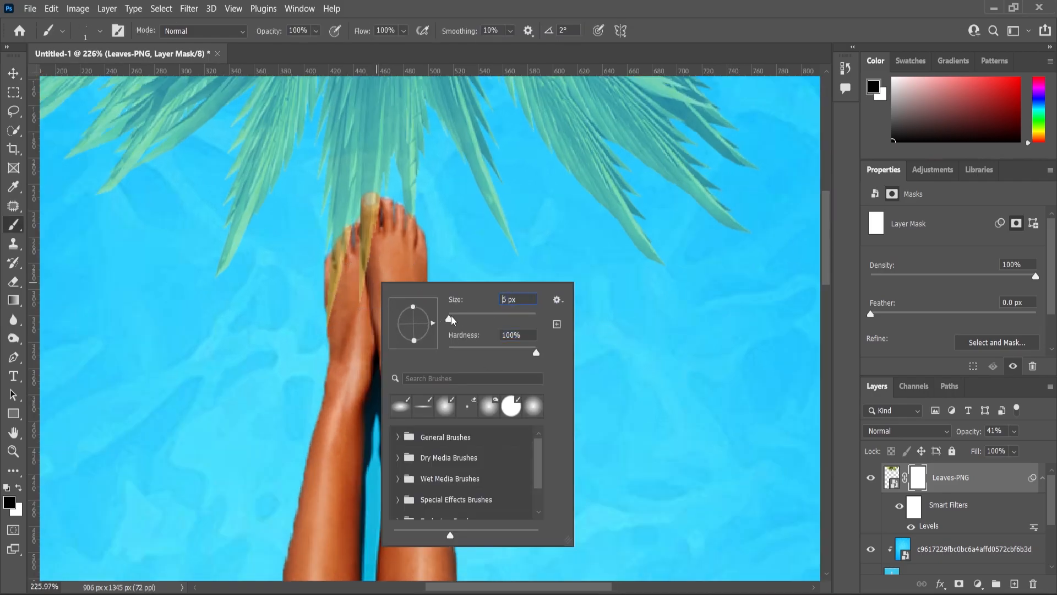
key("Return")
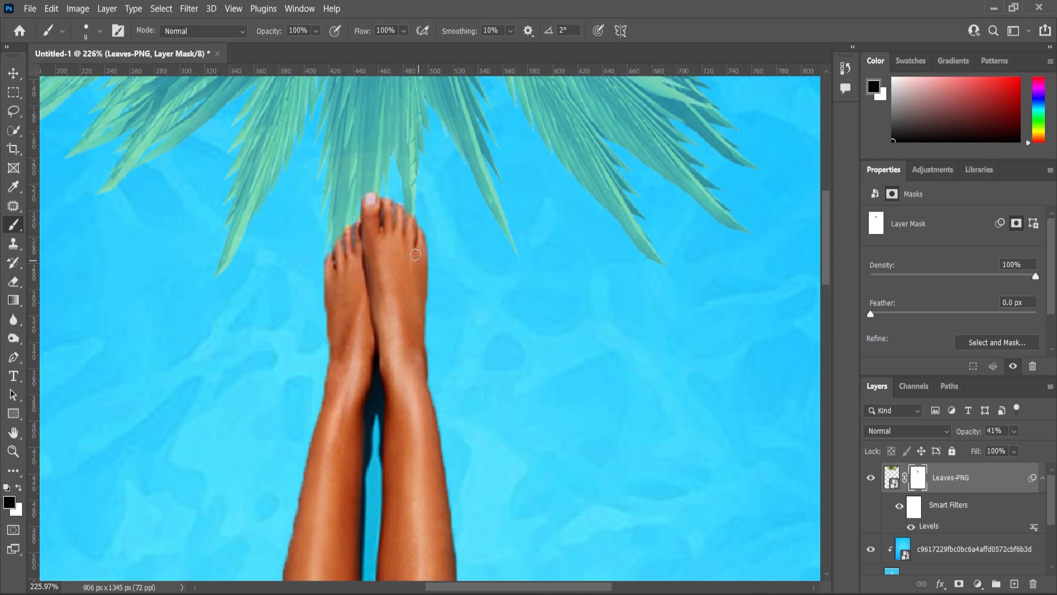
Restore the palm leaves layer's opacity to 100% and save the document as Beach Party.psd.
scroll(435, 312, "down", 6)
left_click(1014, 431)
left_click_drag(1009, 448, 1048, 451)
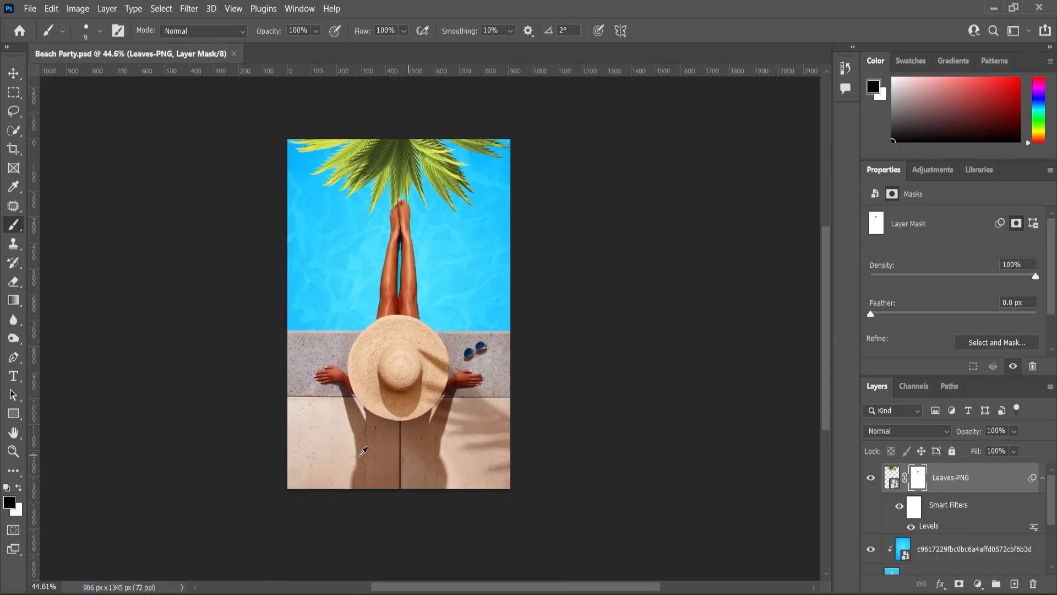
Add a white letter P in Poppins Black on the paving below the hat.
scroll(364, 451, "up", 3)
key("t")
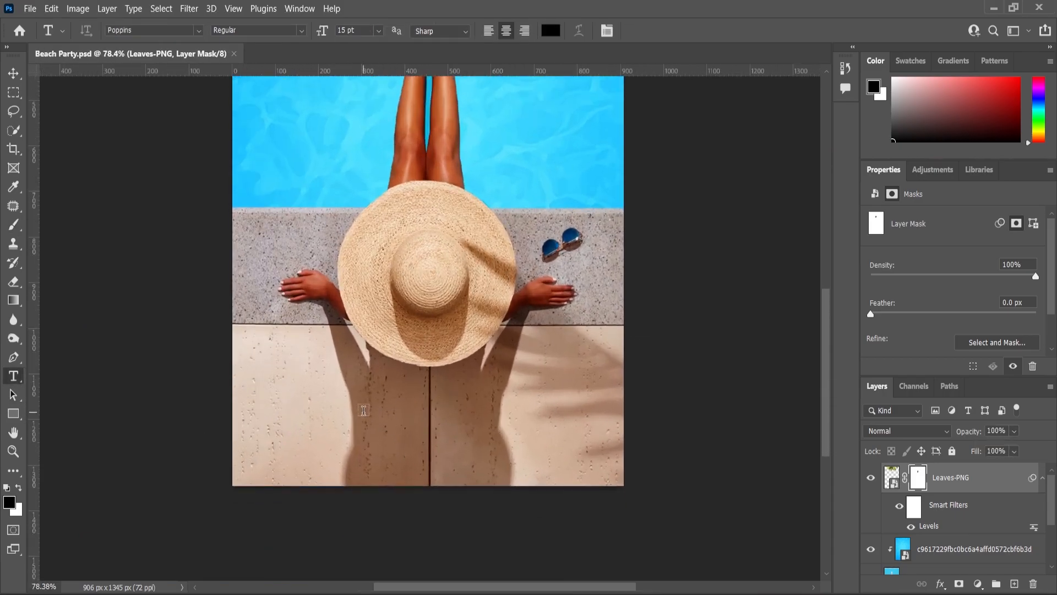
left_click(363, 410)
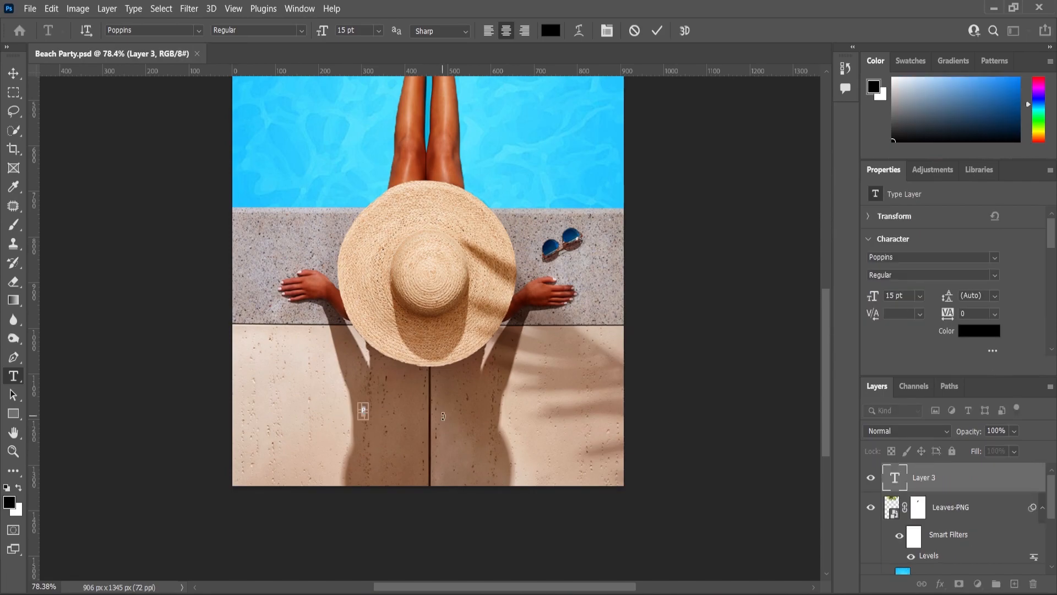
left_click(259, 30)
left_click(248, 233)
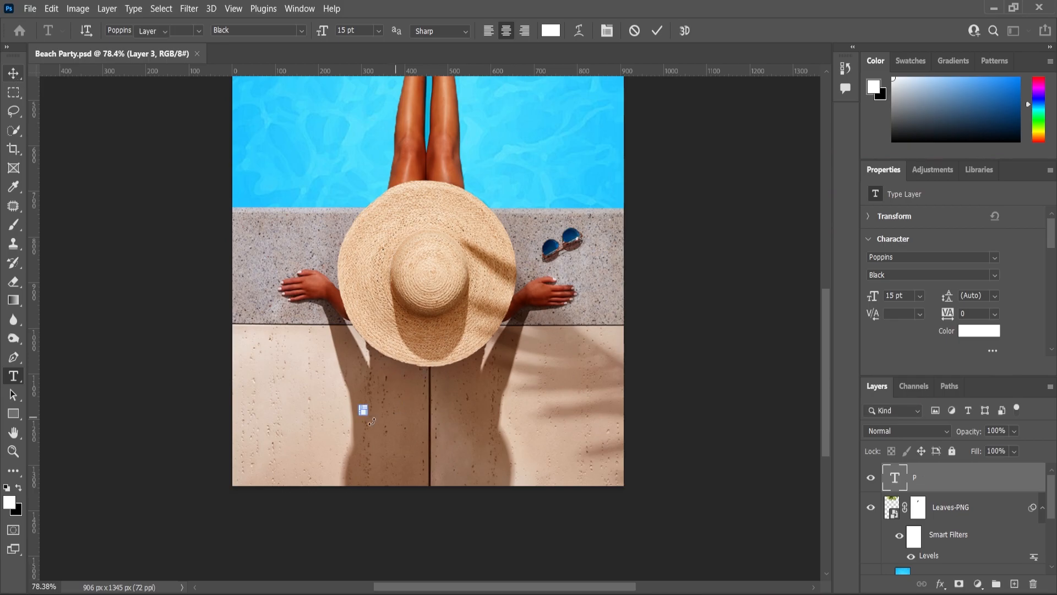
Enlarge the letter P to about 312 pt so it overlaps the hat's lower edge.
left_click_drag(367, 405, 407, 306)
left_click(10, 71)
left_click(395, 348)
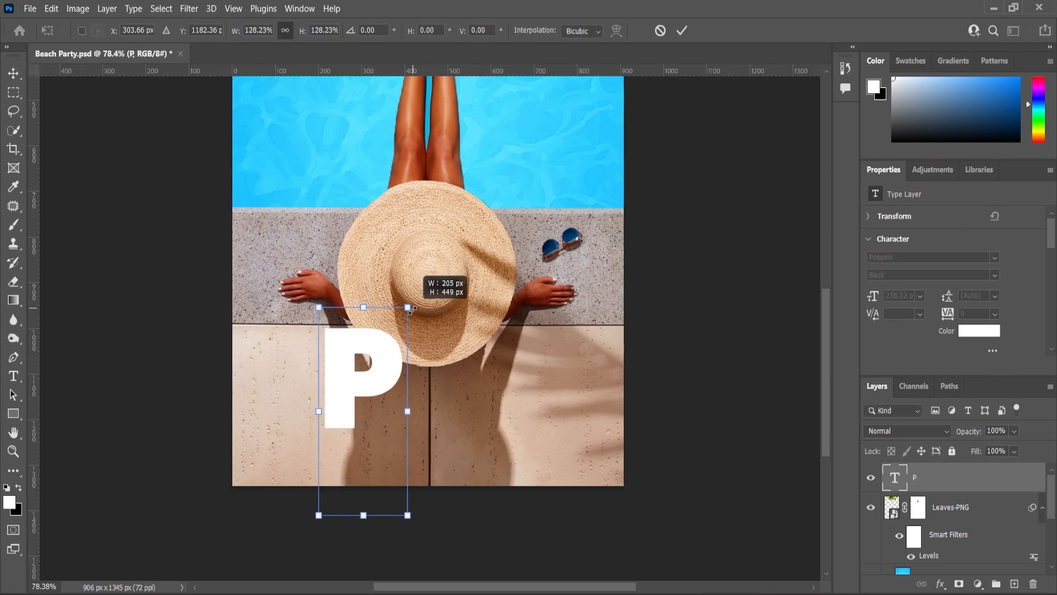
key("Return")
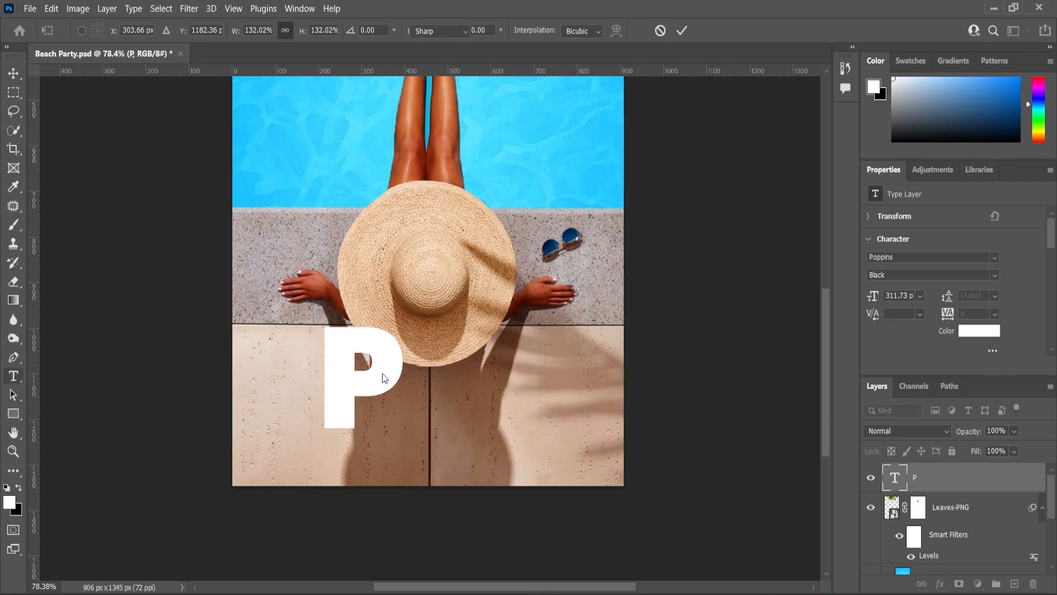
Add a drop shadow to the letter P with 100% opacity and a size of 30 px.
scroll(811, 550, "up", 1)
left_click(941, 584)
left_click(765, 472)
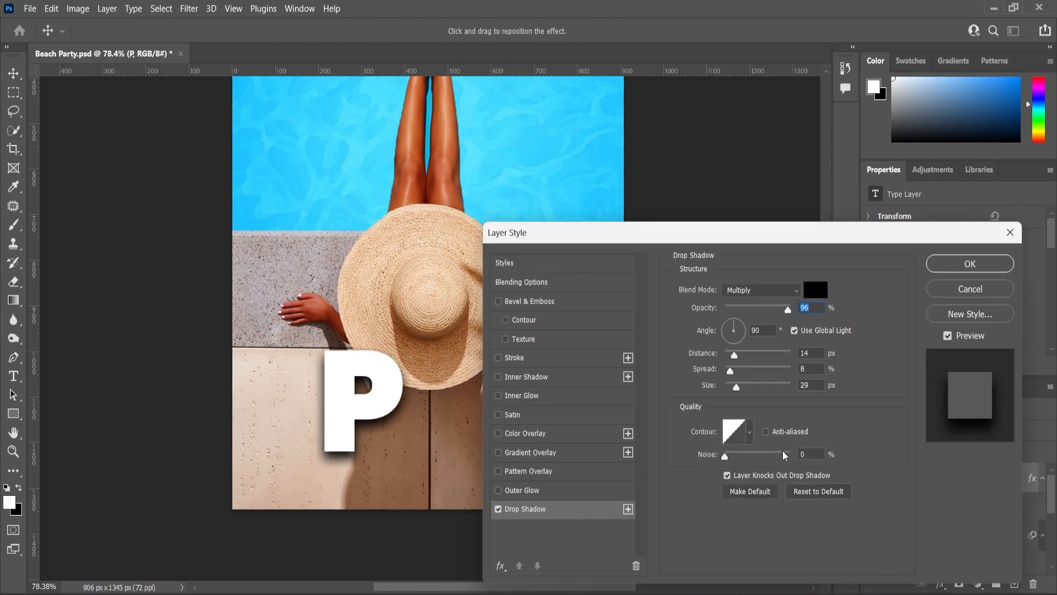
left_click_drag(790, 313, 793, 311)
left_click(773, 392)
type("30")
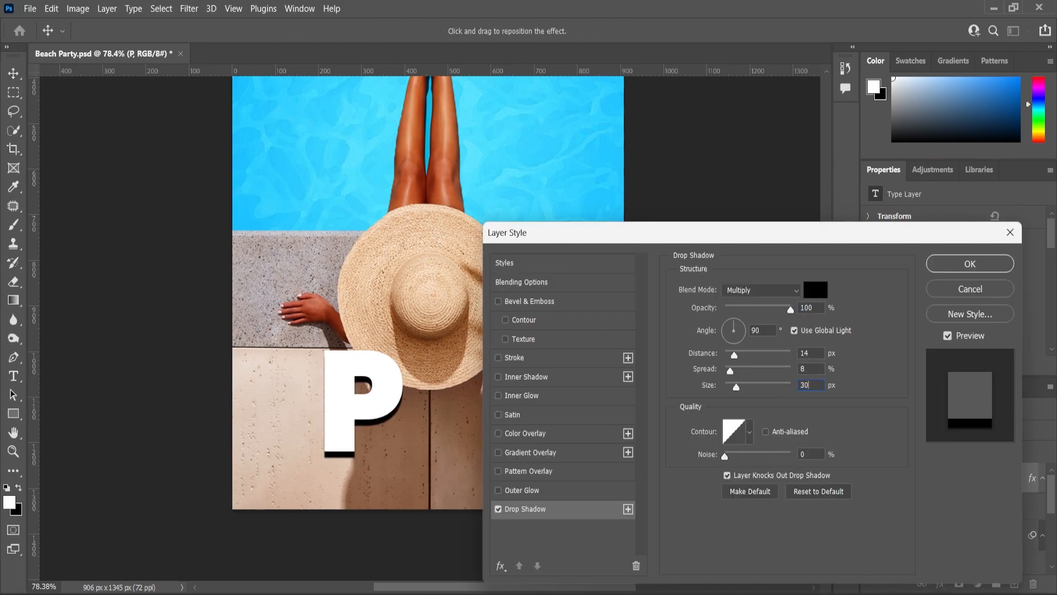
left_click(958, 266)
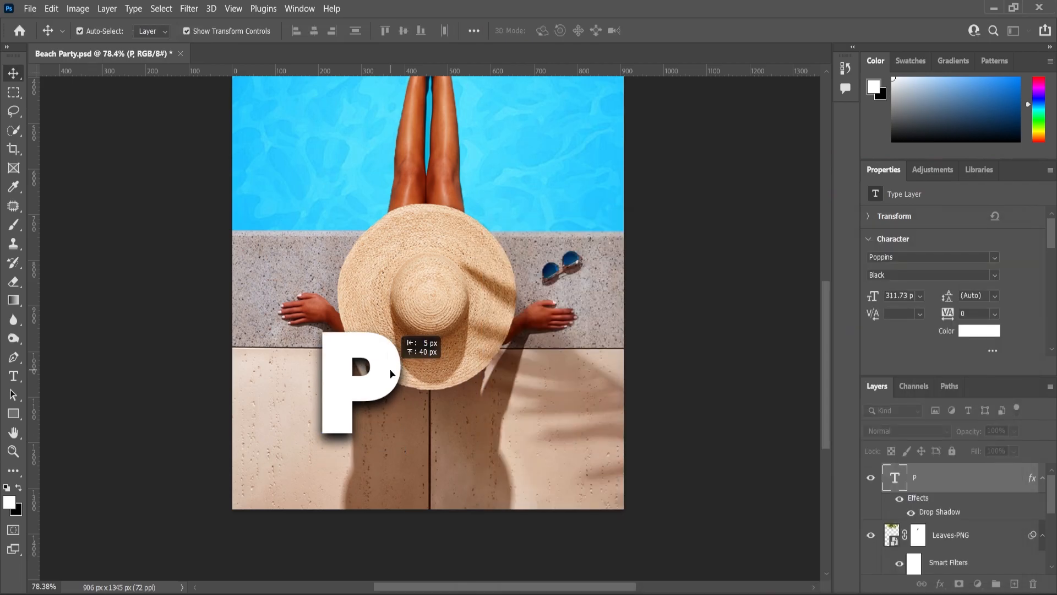
Rotate the letter P counterclockwise by about 10°.
scroll(417, 331, "up", 2)
key("ctrl+t")
left_click_drag(436, 304, 424, 285)
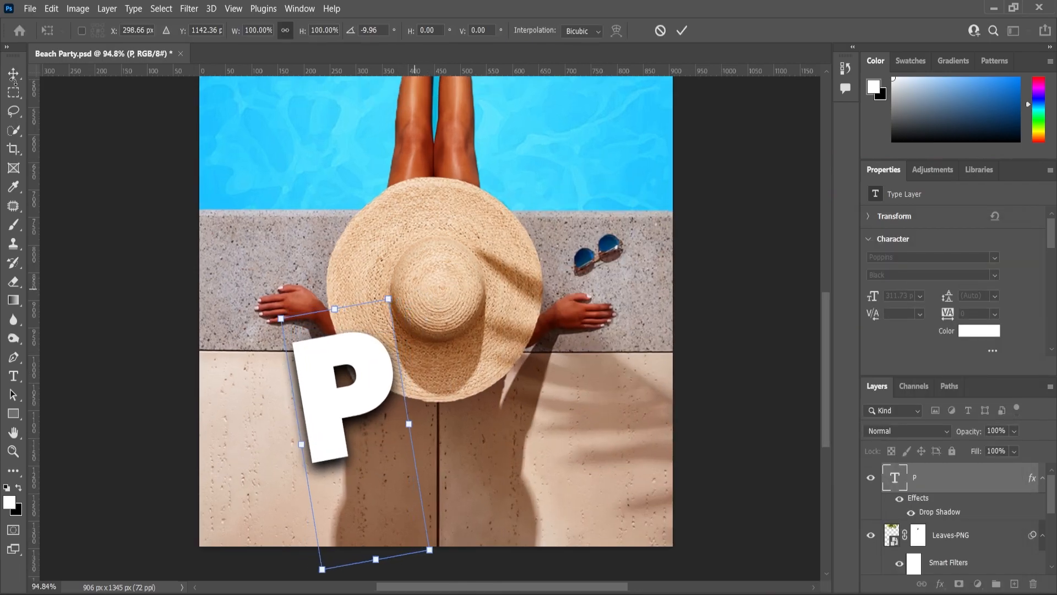
left_click(109, 272)
scroll(370, 392, "up", 1)
left_click(370, 392)
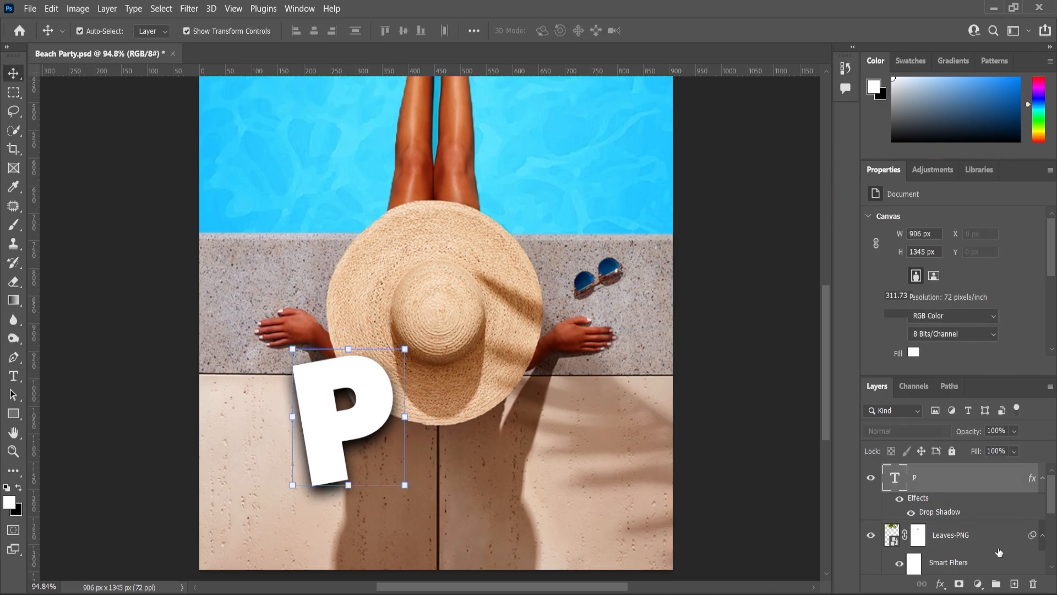
Duplicate the letter P, change the copy to a lowercase o and position it overlapping the P's right side.
left_click_drag(983, 537, 1015, 585)
left_click_drag(317, 432, 423, 433)
double_click(422, 427)
type("O")
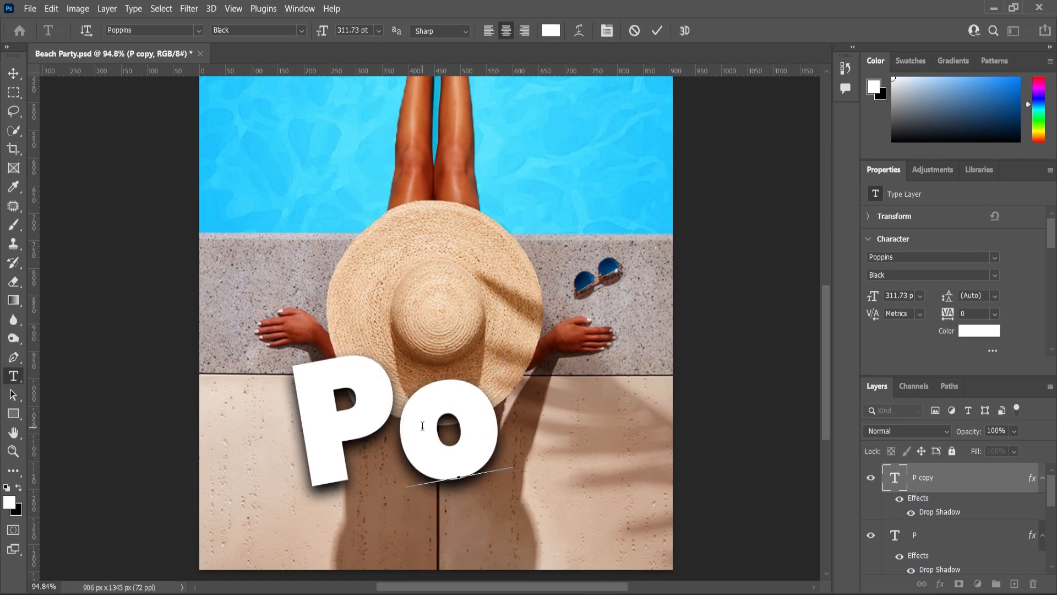
left_click(13, 73)
left_click_drag(483, 419, 456, 420)
left_click_drag(923, 488, 973, 561)
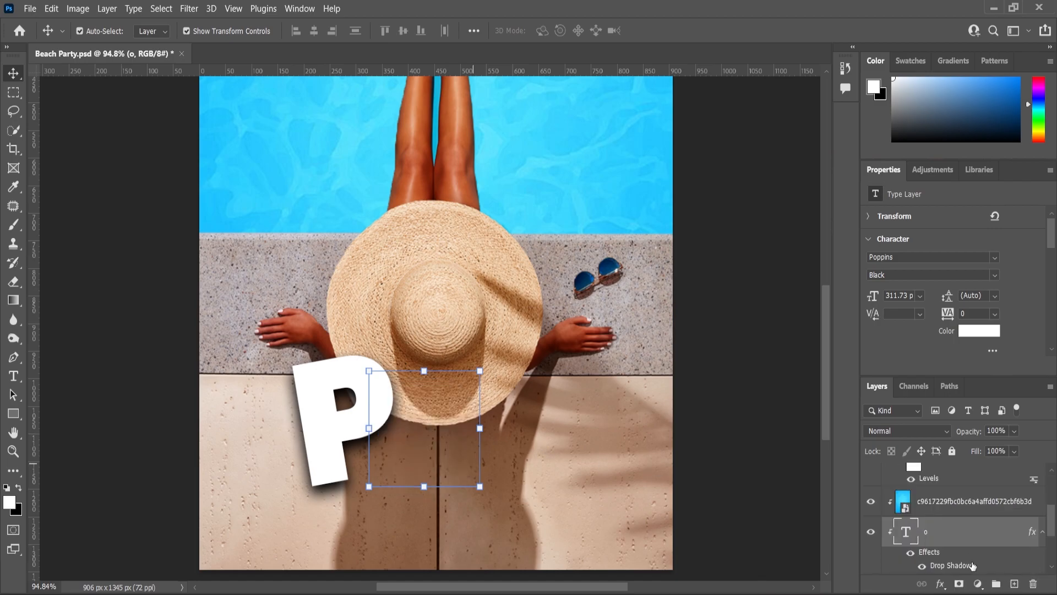
key("ctrl+z")
Duplicate the o, place the copy to its right, tilt it clockwise and enlarge it to about 335 pt.
left_click_drag(930, 481, 1015, 582)
left_click_drag(454, 422, 537, 406)
key("ctrl+t")
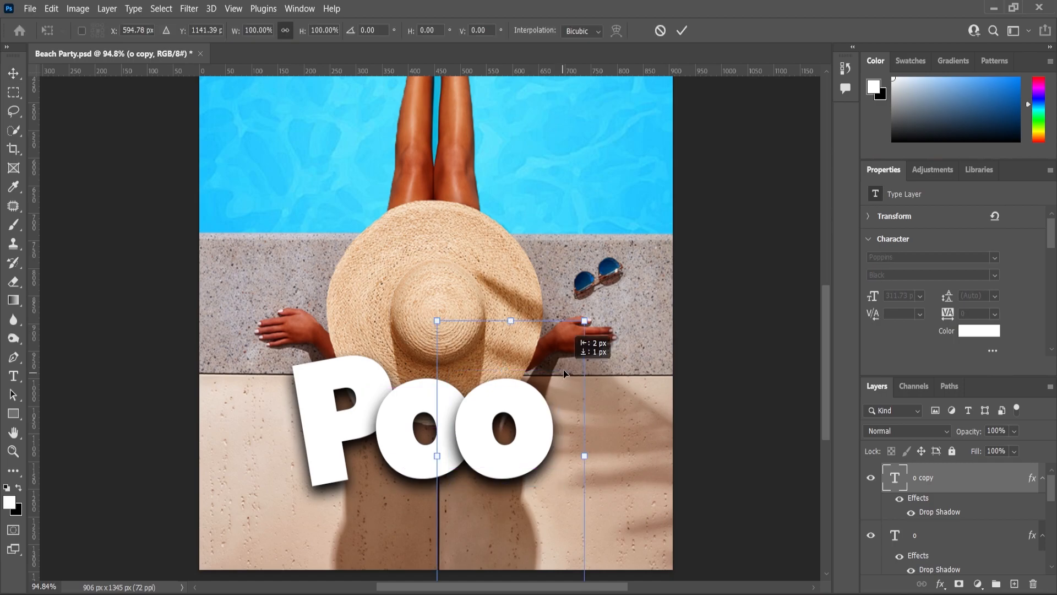
left_click_drag(585, 322, 592, 398)
left_click_drag(535, 439, 528, 442)
key("Return")
left_click(608, 449)
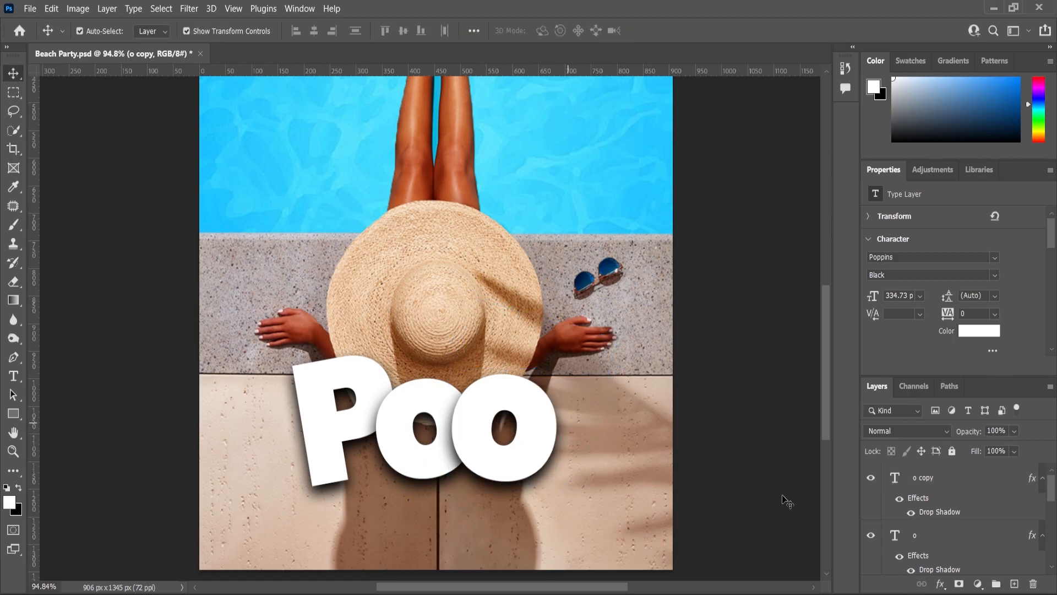
Duplicate the second o, change the copy to L and position it as the last letter of the word.
left_click_drag(994, 552, 1014, 584)
left_click_drag(531, 425, 590, 426)
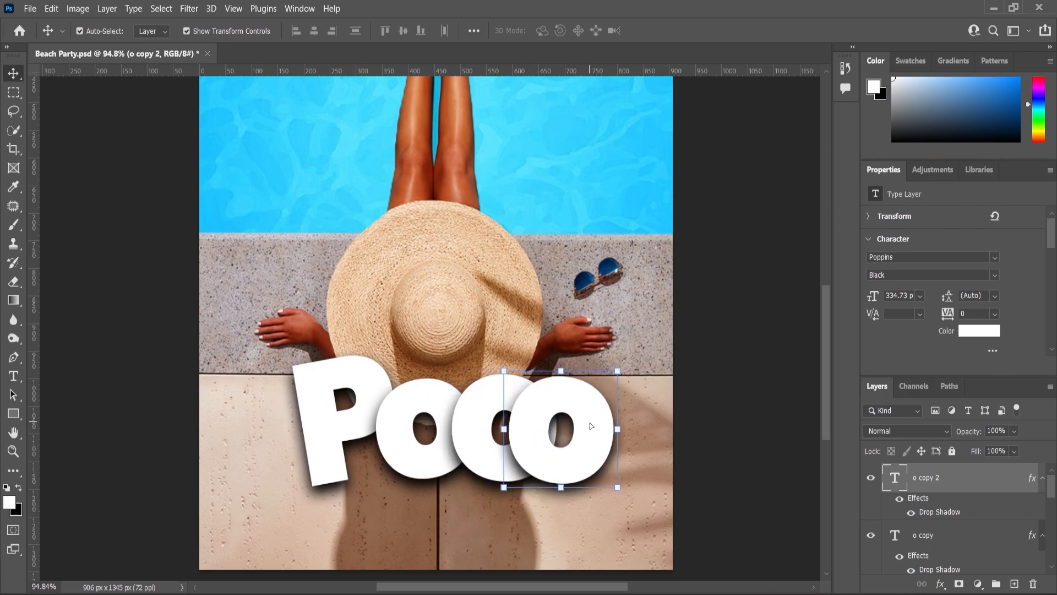
double_click(590, 425)
type("L")
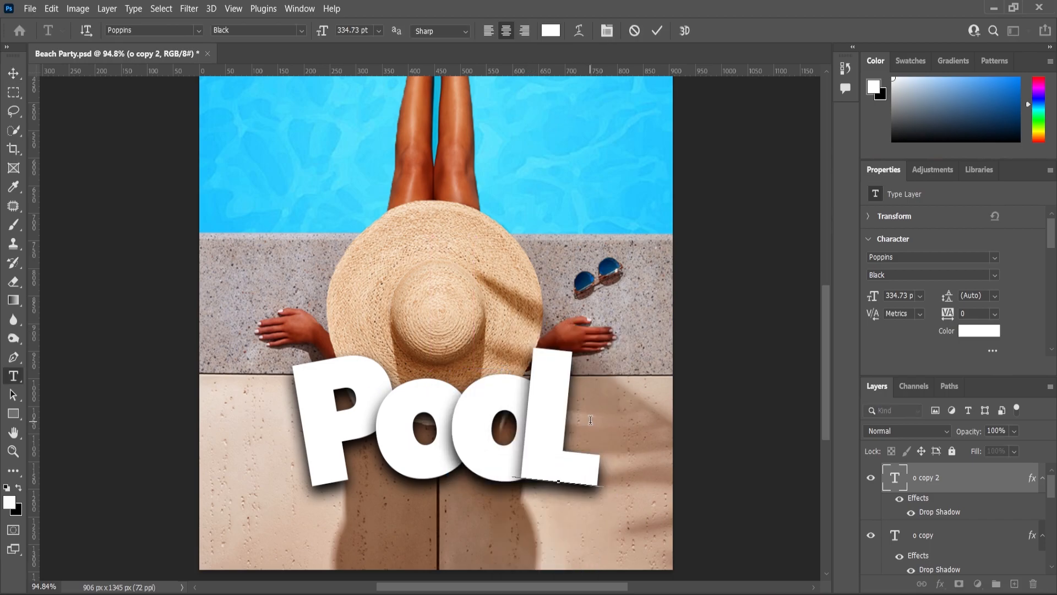
left_click(13, 73)
scroll(562, 439, "up", 3)
left_click_drag(536, 441, 563, 438)
Enlarge the first o to about 349 pt.
scroll(447, 427, "down", 2)
left_click(369, 416)
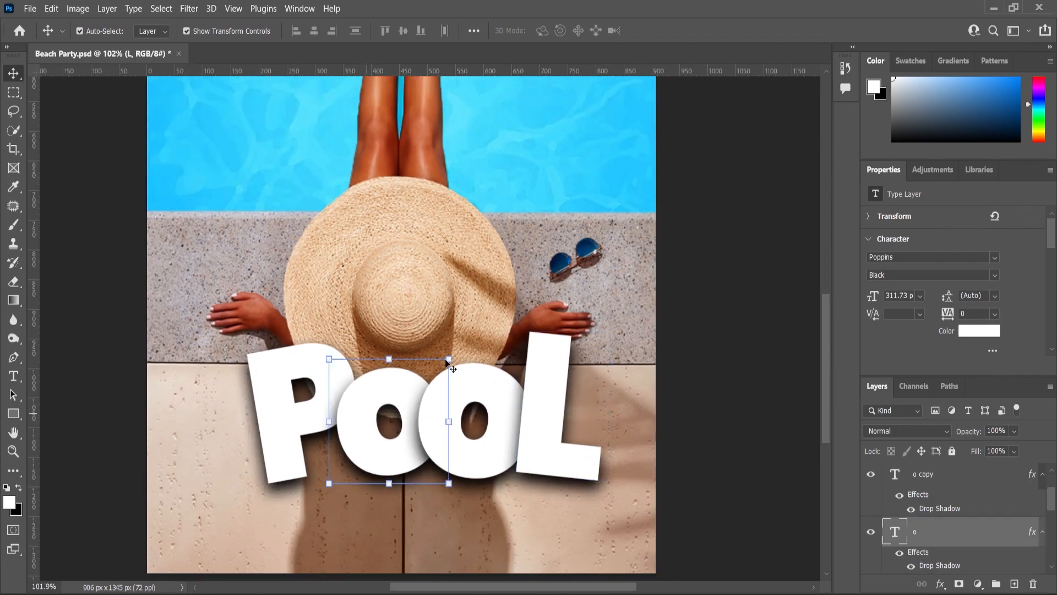
key("ctrl+t")
left_click_drag(476, 306, 485, 287)
key("Return")
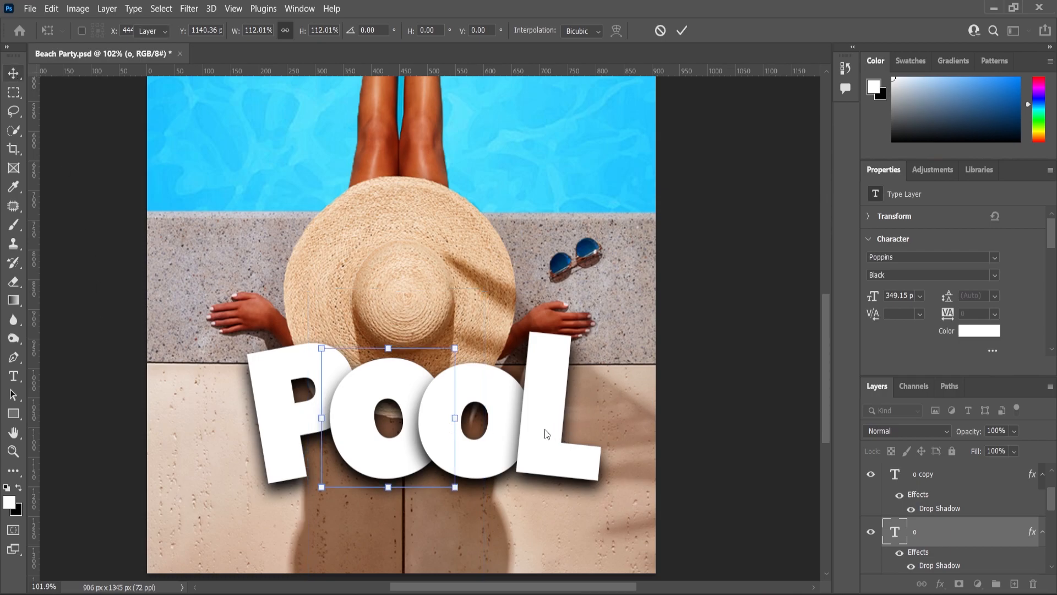
Scale the second o to 85% of its size.
left_click(520, 407)
left_click(537, 360)
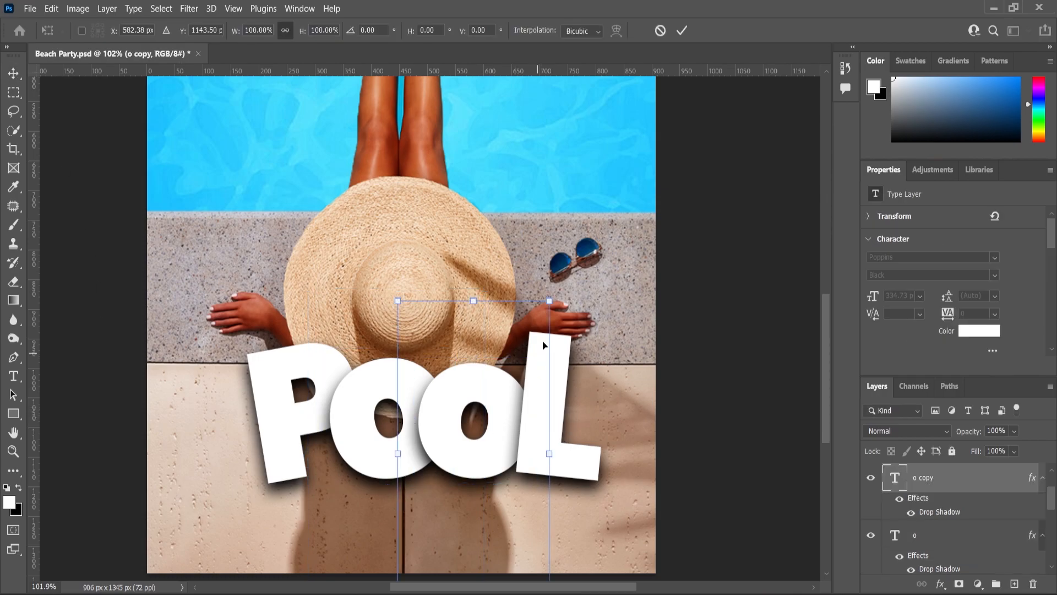
left_click_drag(549, 302, 538, 323)
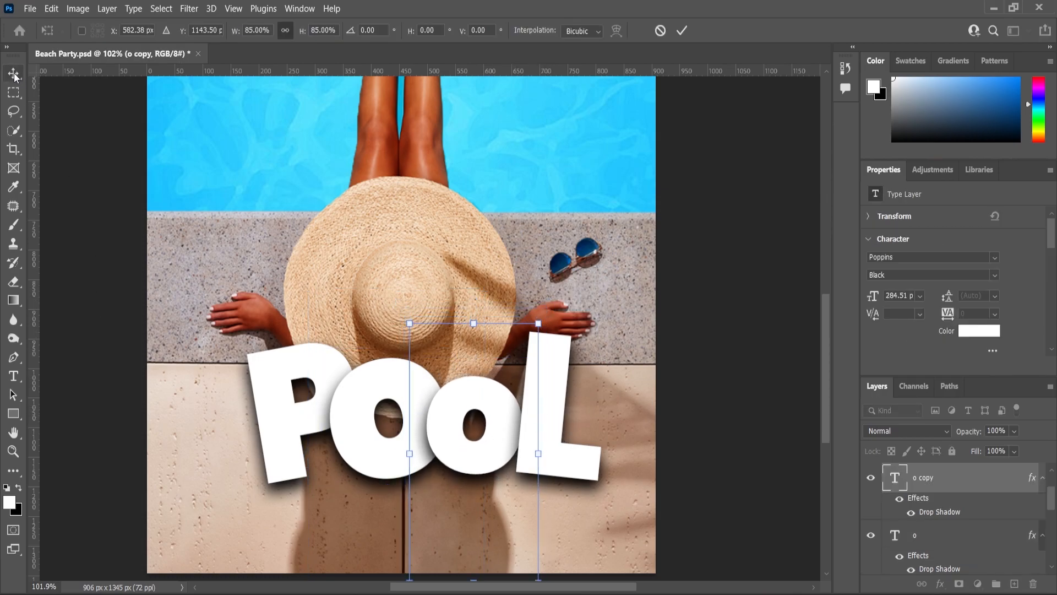
key("Return")
Move the L about 22 px left and 12 px up against the second o.
scroll(545, 462, "up", 2)
left_click(542, 462)
left_click_drag(537, 454, 530, 452)
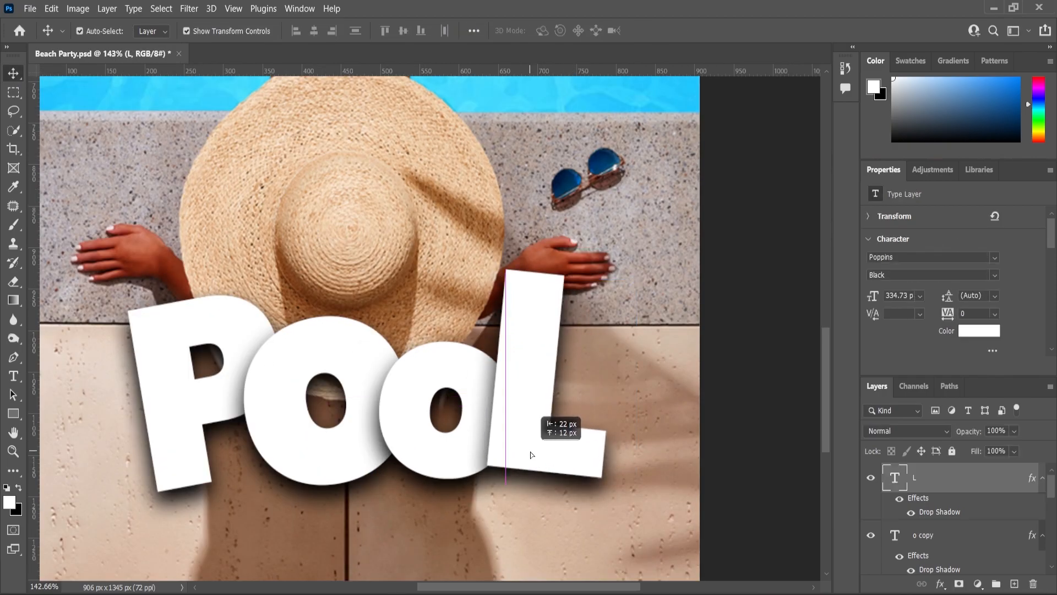
Convert the four letter layers into a single smart object and toggle its visibility to check it.
scroll(547, 434, "down", 4)
scroll(936, 539, "down", 2)
left_click(914, 484, "shift")
right_click(914, 483)
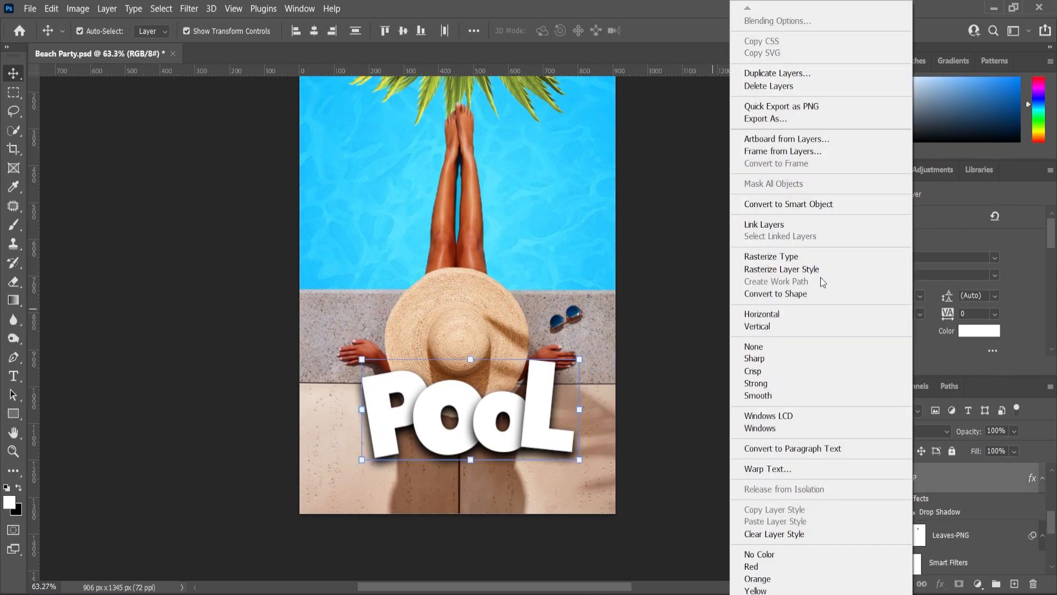
left_click(789, 204)
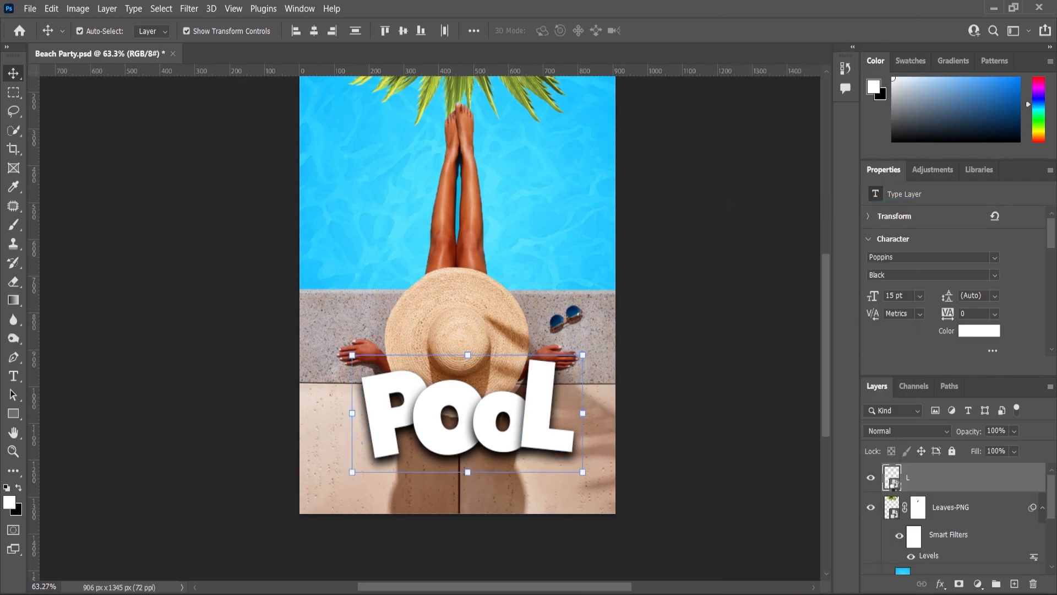
left_click(872, 479)
left_click(871, 479)
Rename the lettering smart object layer as Text.
scroll(533, 358, "up", 2)
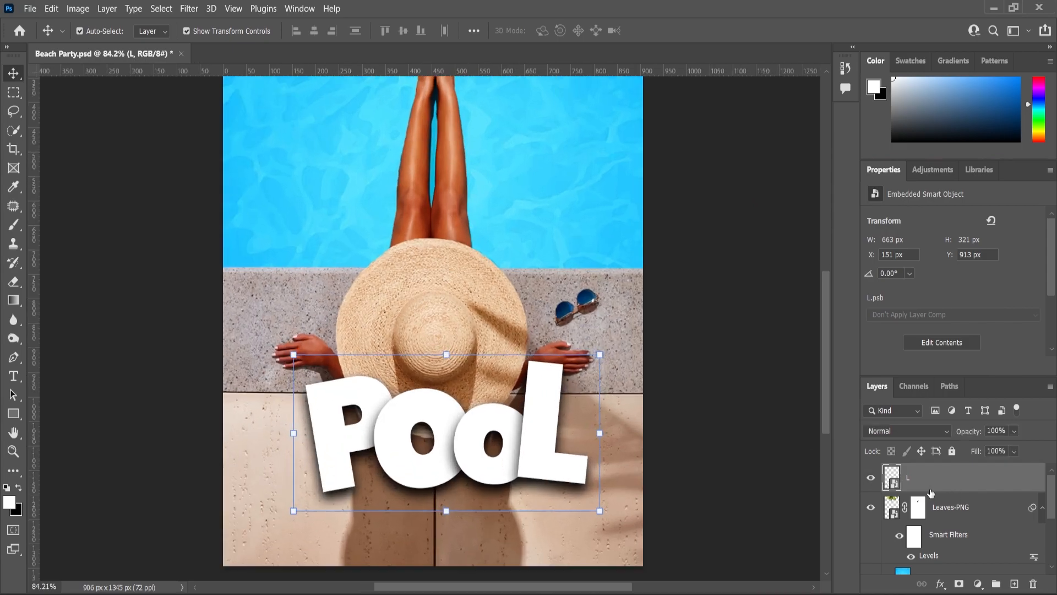
double_click(950, 488)
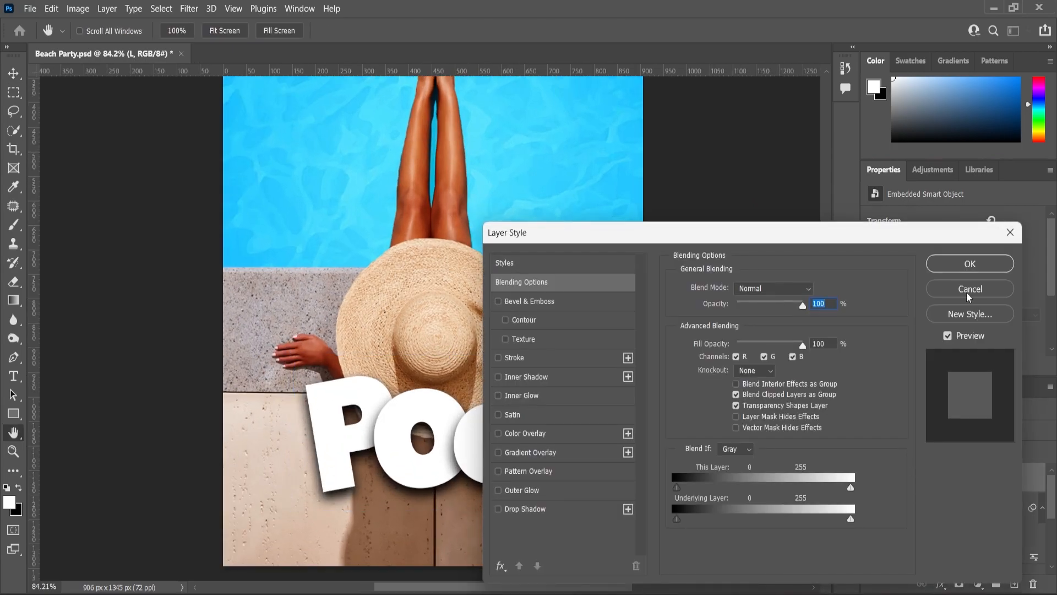
key("Escape")
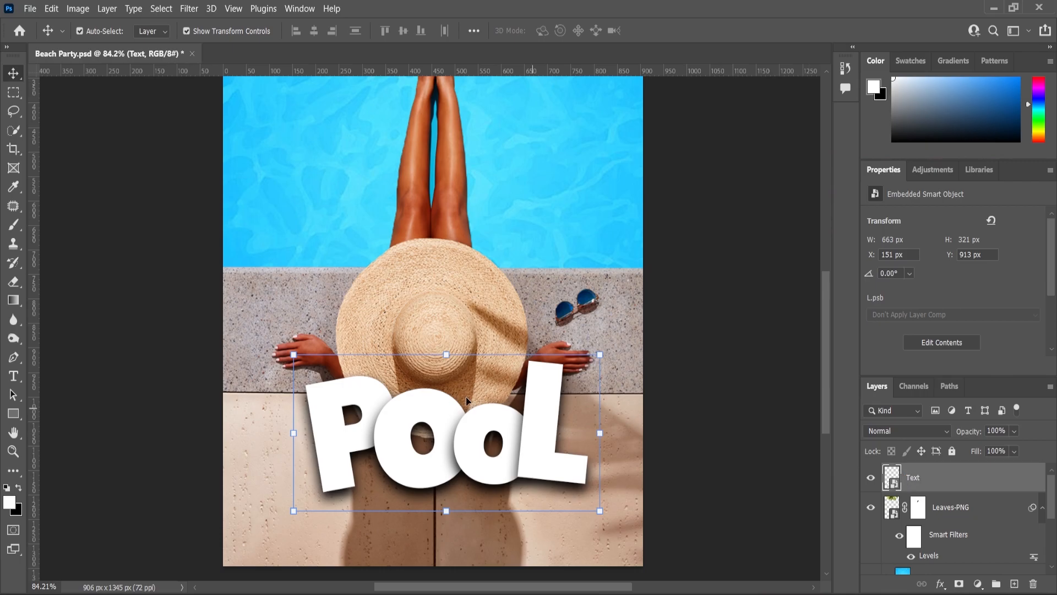
Scale the POOL lettering to 97.75% and centre it horizontally on the canvas.
left_click(607, 351)
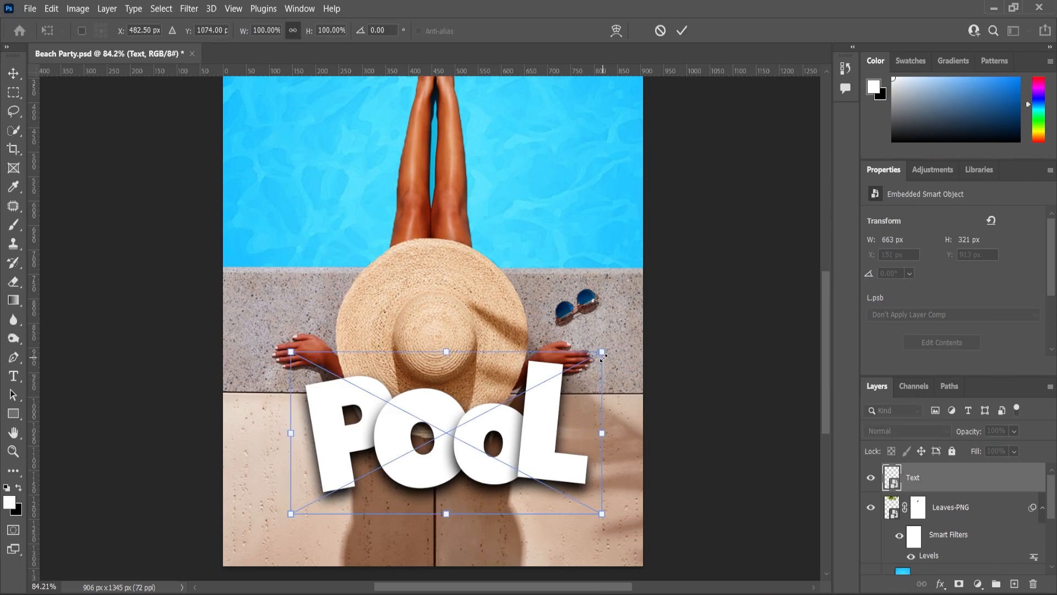
left_click_drag(602, 352, 600, 356)
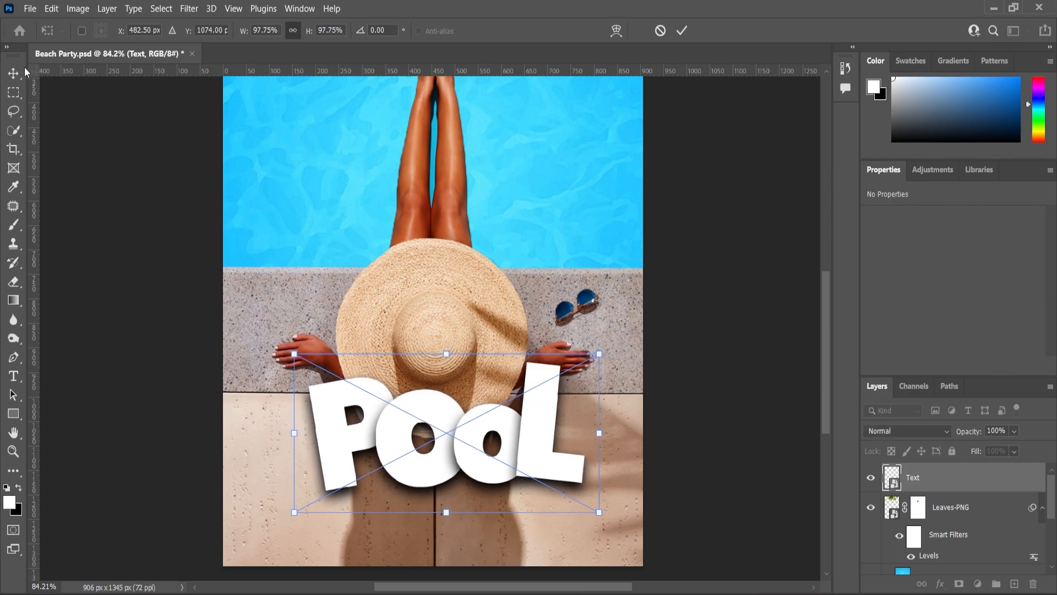
key("Return")
key("ctrl+a")
left_click(314, 31)
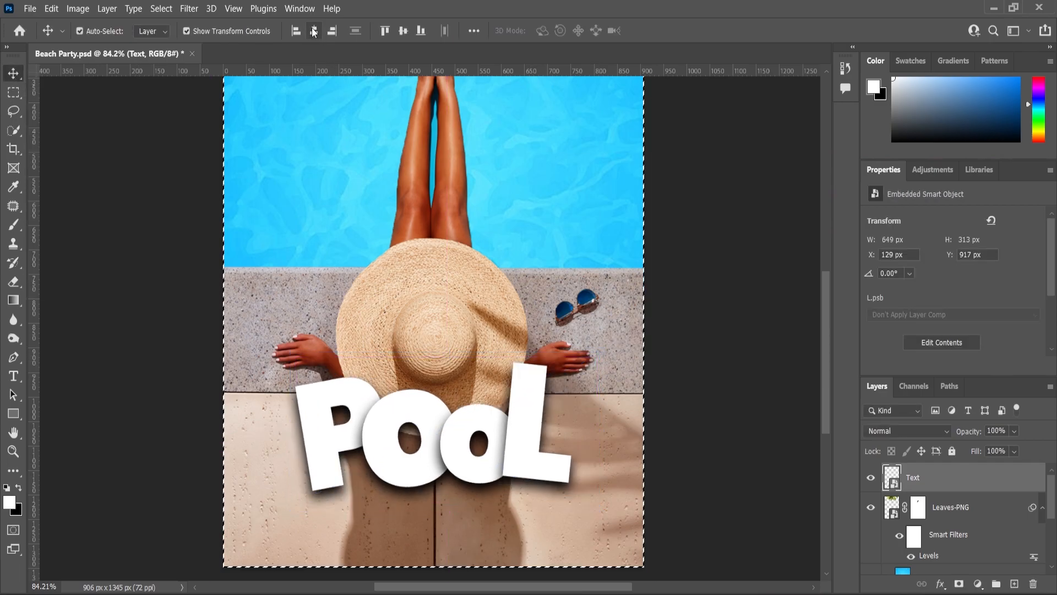
key("ctrl+d")
left_click(683, 370)
Place the image Lemon Png.png in the poster document.
scroll(575, 404, "down", 6)
scroll(567, 429, "up", 3)
scroll(566, 435, "up", 2)
key("alt+Tab")
left_click(747, 330)
left_click_drag(620, 165, 703, 473)
left_click_drag(727, 592, 586, 490)
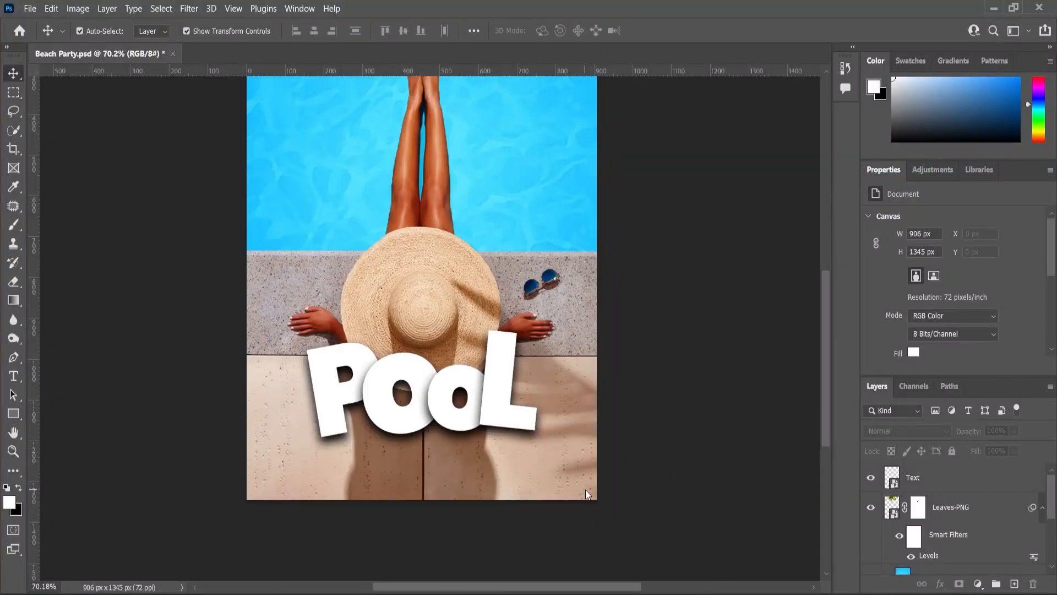
Scale the lemon slices to about 409%, rotate them about -9° and position them in the poster's lower-right corner.
left_click_drag(444, 274, 496, 237)
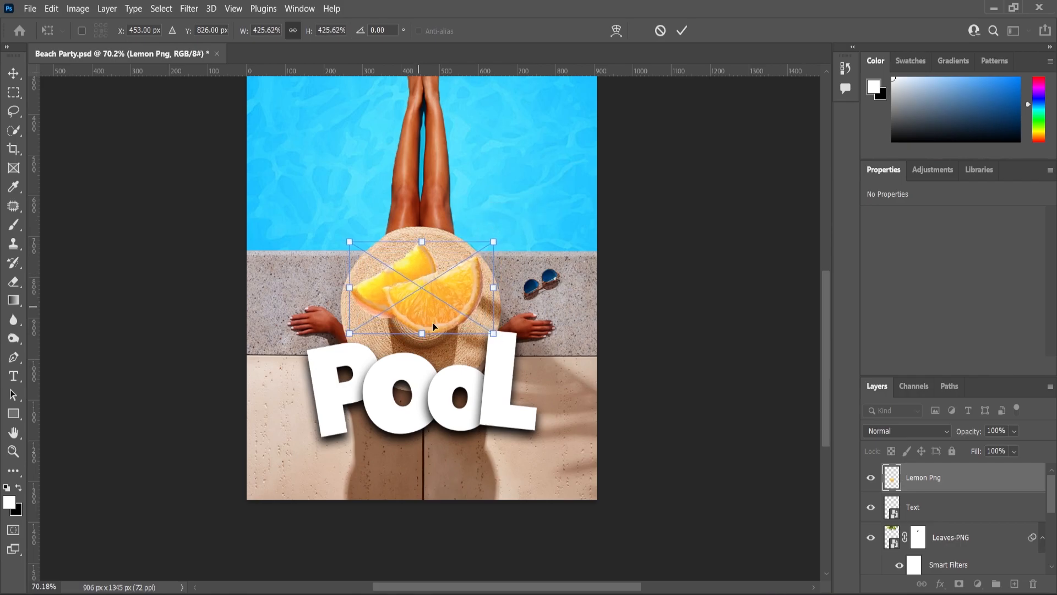
left_click_drag(420, 315, 573, 509)
mouse_move(649, 436)
left_mouse_down()
mouse_move(638, 443)
mouse_move(658, 429)
mouse_move(638, 424)
left_mouse_up()
left_click(13, 73)
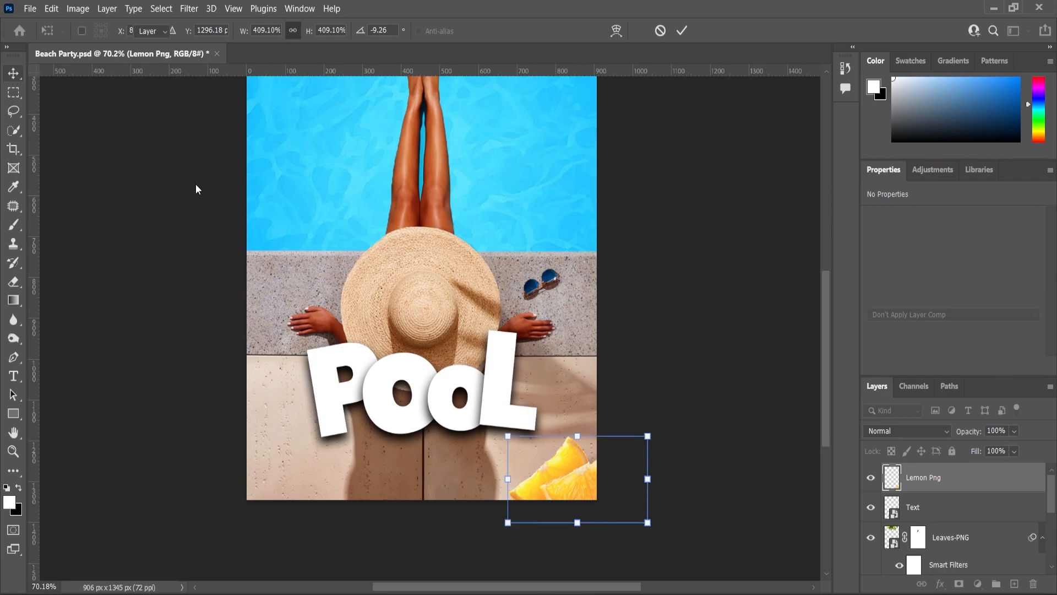
scroll(568, 479, "up", 3)
scroll(567, 477, "up", 2)
left_click_drag(580, 484, 584, 474)
Duplicate the lemon slices, move the copy to the poster's lower-left corner and flip it horizontally.
left_click_drag(928, 484, 1014, 584)
scroll(577, 406, "down", 3)
left_click_drag(578, 478, 338, 463)
key("ctrl+t")
right_click(337, 467)
left_click(378, 456)
left_click(12, 452)
Move the POOL lettering straight up to a Y position of 891 px.
scroll(507, 404, "down", 4)
scroll(507, 404, "up", 6)
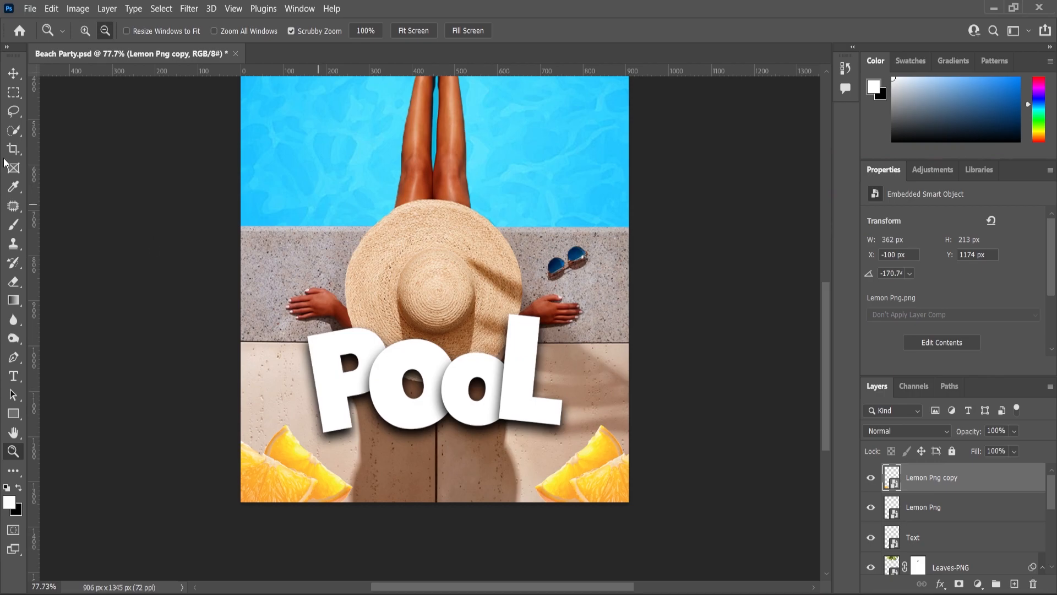
left_click(9, 77)
scroll(473, 363, "down", 7)
scroll(474, 364, "up", 3)
left_click(472, 367)
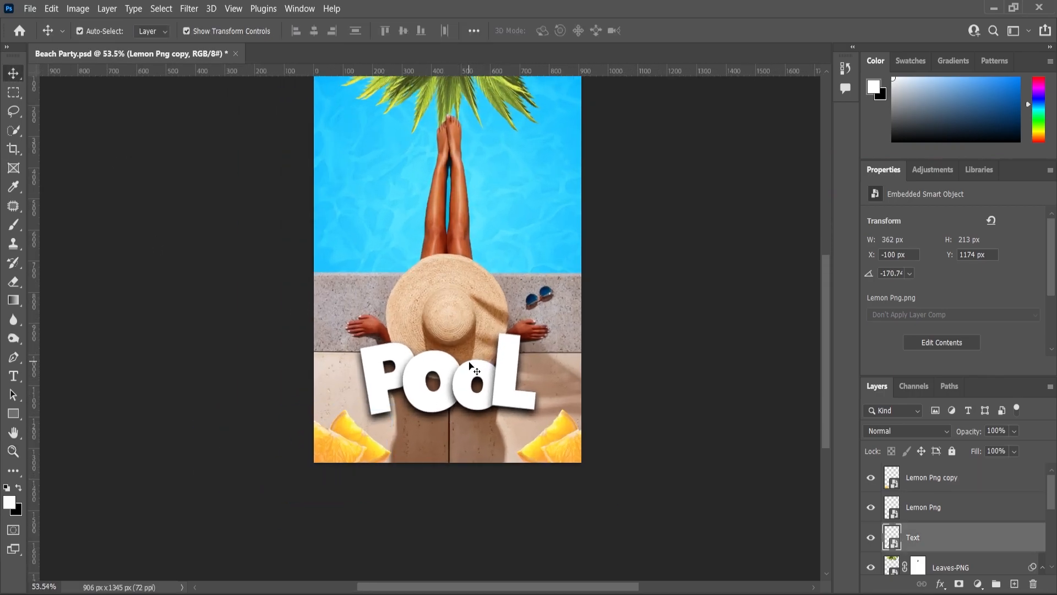
scroll(472, 383, "up", 4)
left_click_drag(473, 387, 474, 376)
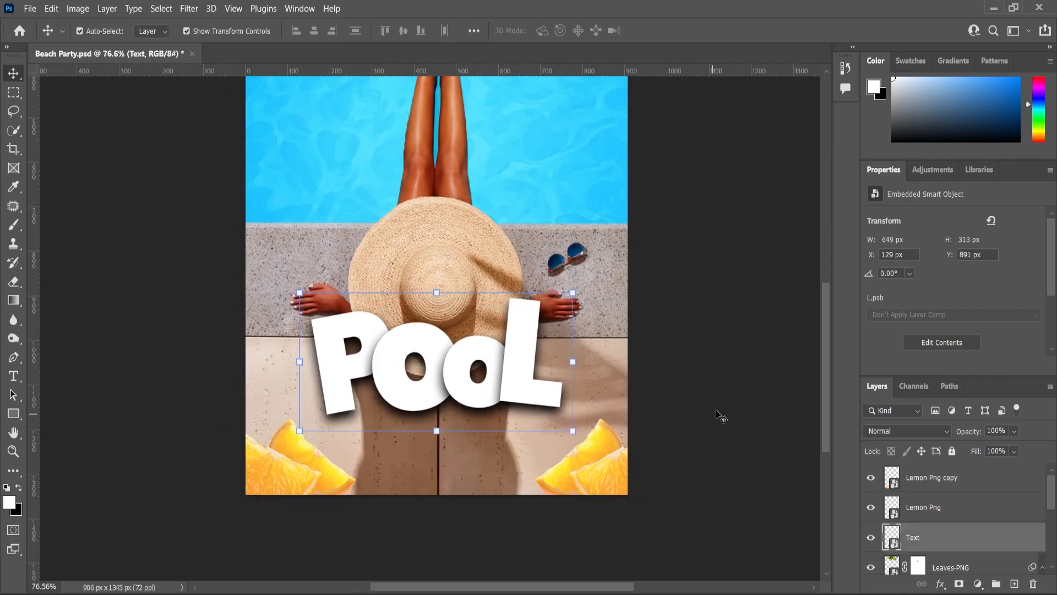
Add the text "Party" below the POOL lettering and set it in Poppins Medium.
left_click(720, 415)
key("t")
left_click(419, 460)
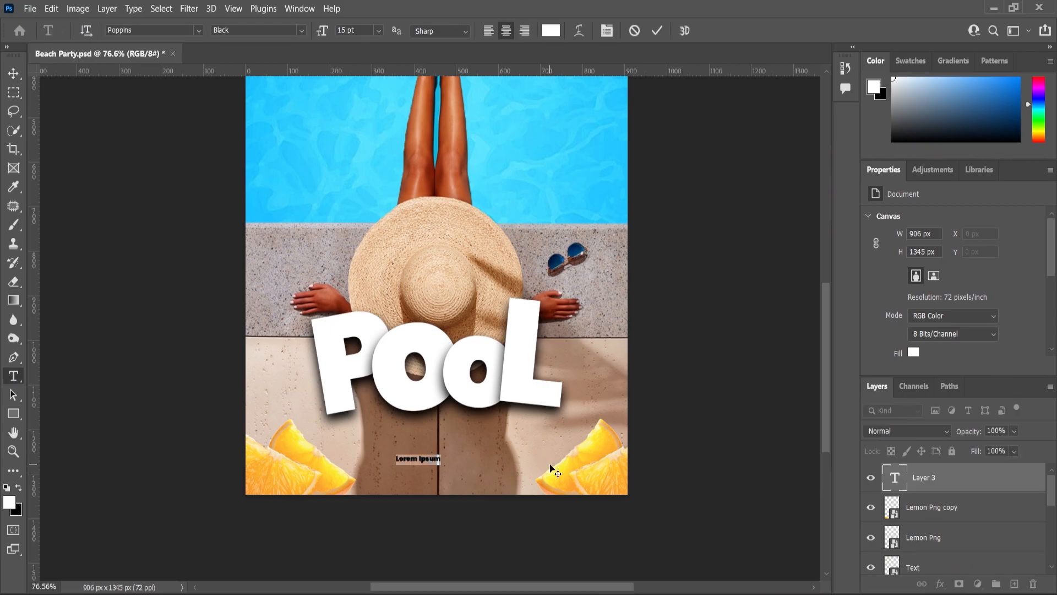
type("Party")
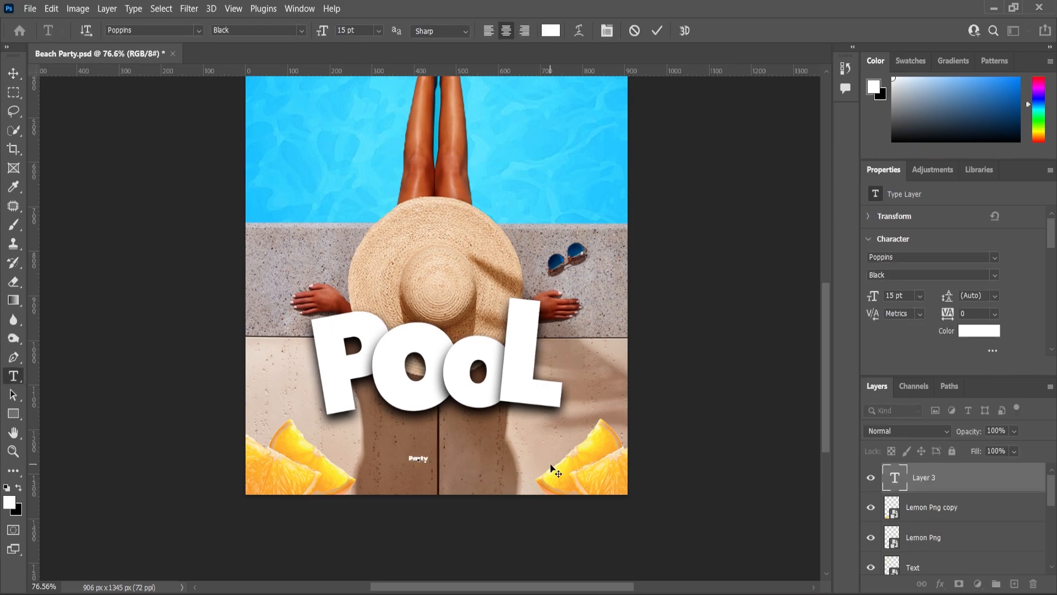
left_click(302, 31)
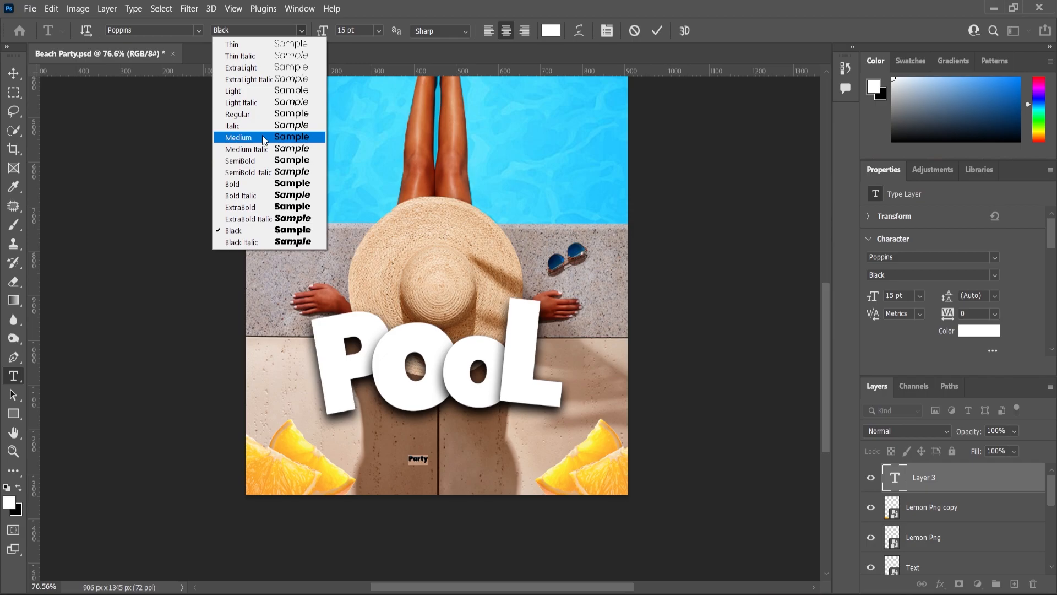
left_click(264, 139)
Enlarge the Party text to about 92 pt and centre it horizontally on the poster beneath the POOL lettering.
scroll(436, 465, "up", 1)
left_click_drag(427, 453, 460, 435)
key("Return")
key("ctrl+a")
left_click(313, 31)
key("ctrl+d")
scroll(462, 443, "up", 7)
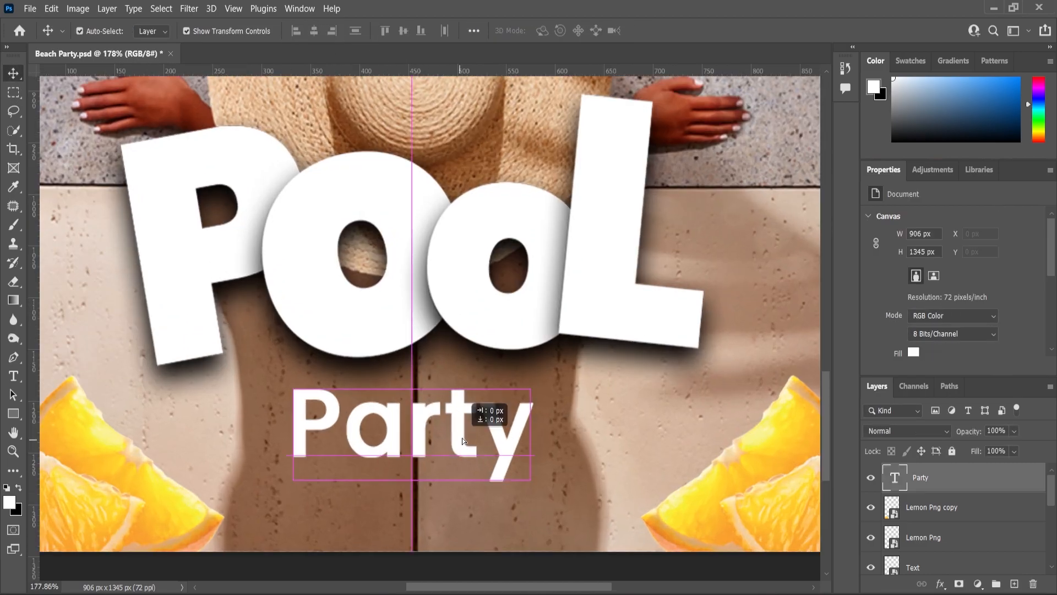
Give the Party text a drop shadow with 100% opacity, 4 px distance, 8% spread and 16 px size.
left_click(941, 586)
left_click(799, 434)
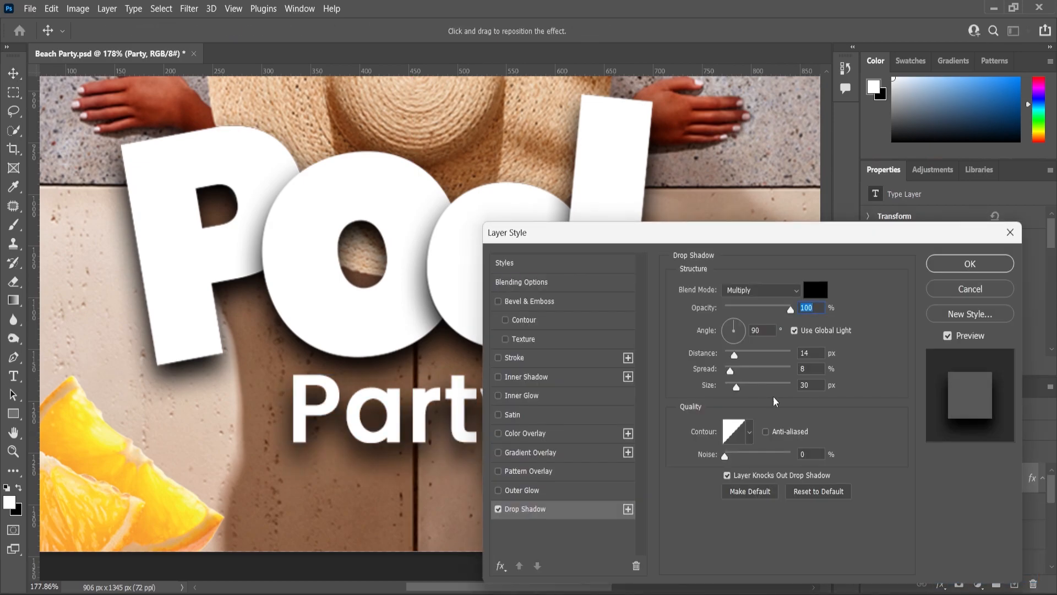
mouse_move(733, 390)
left_mouse_down()
mouse_move(728, 355)
mouse_move(732, 386)
left_mouse_up()
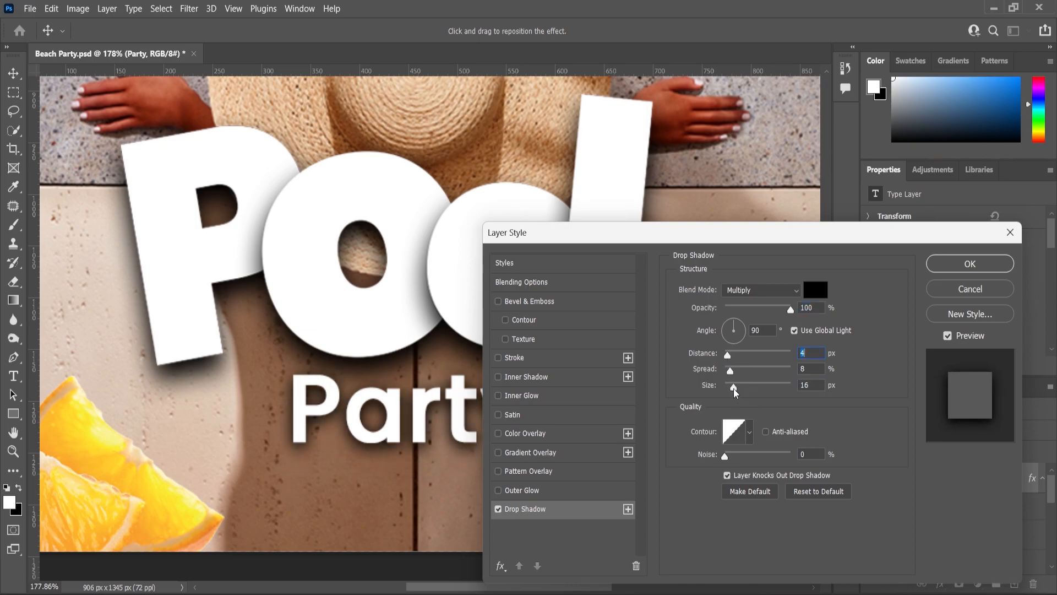
left_click(952, 269)
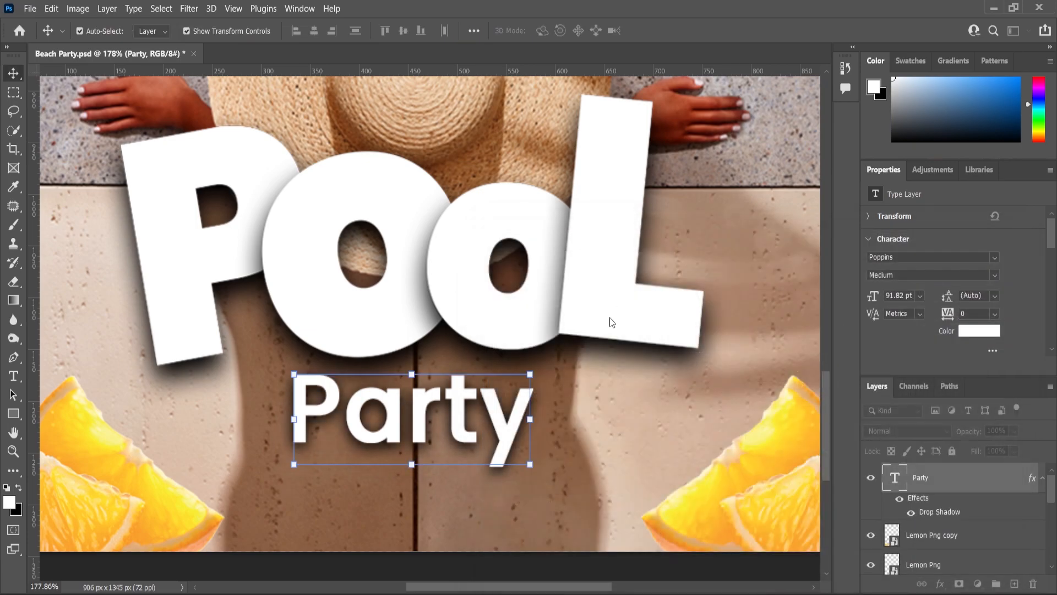
Copy the three lines of event details from the Content text file and return to the poster.
key("ctrl+0")
left_click(556, 403)
scroll(555, 405, "down", 4)
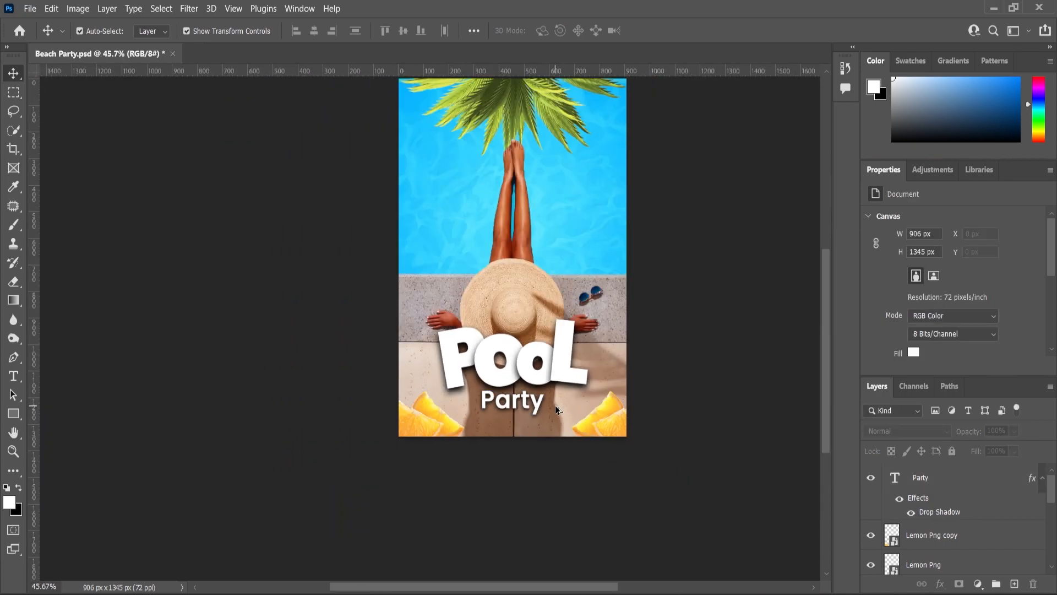
scroll(573, 398, "up", 11)
scroll(578, 388, "down", 7)
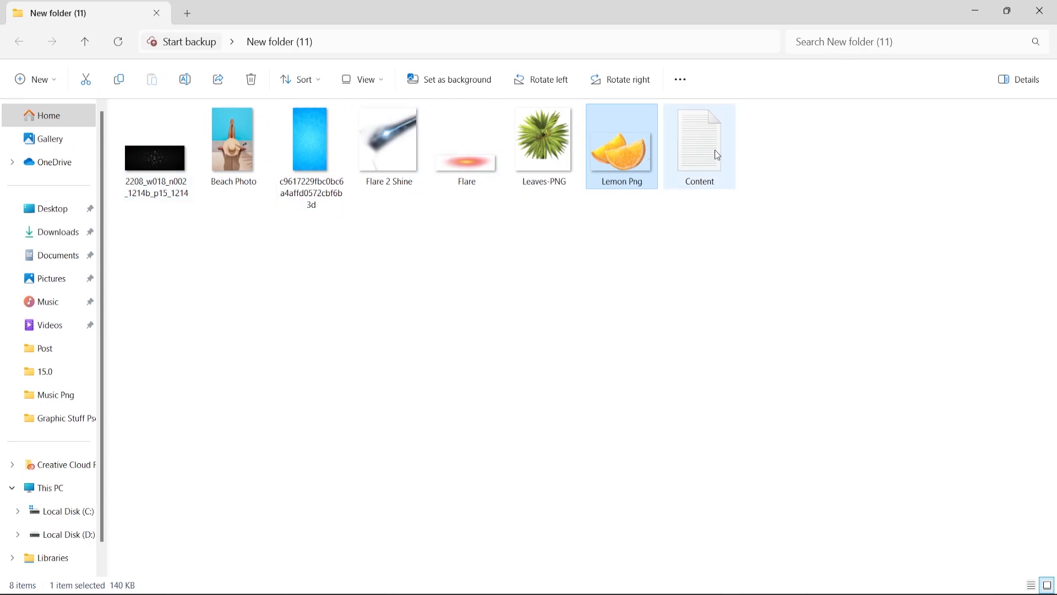
double_click(713, 150)
left_click_drag(283, 160, 79, 117)
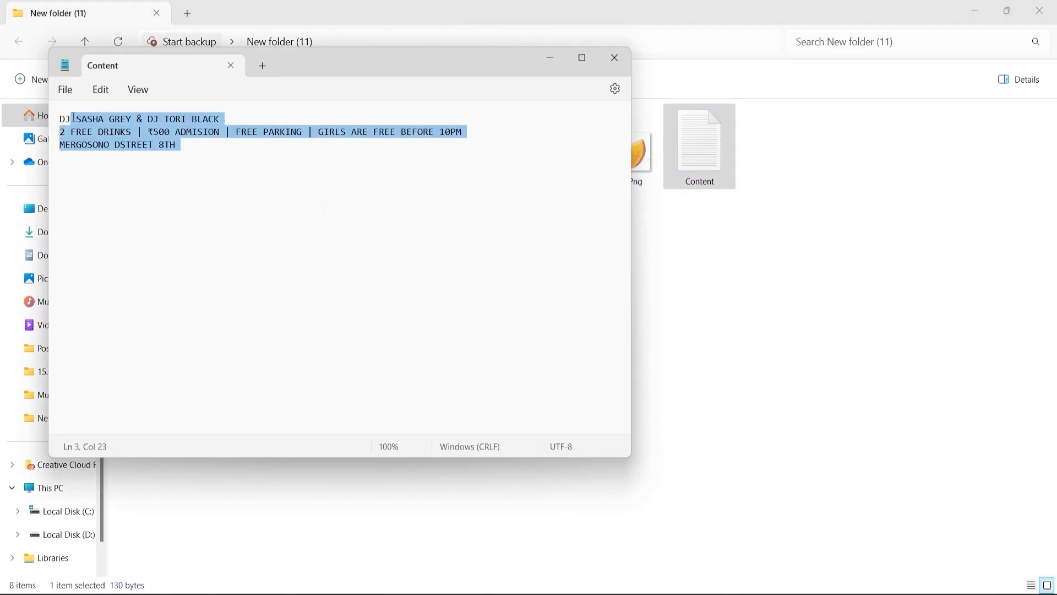
left_click(545, 63)
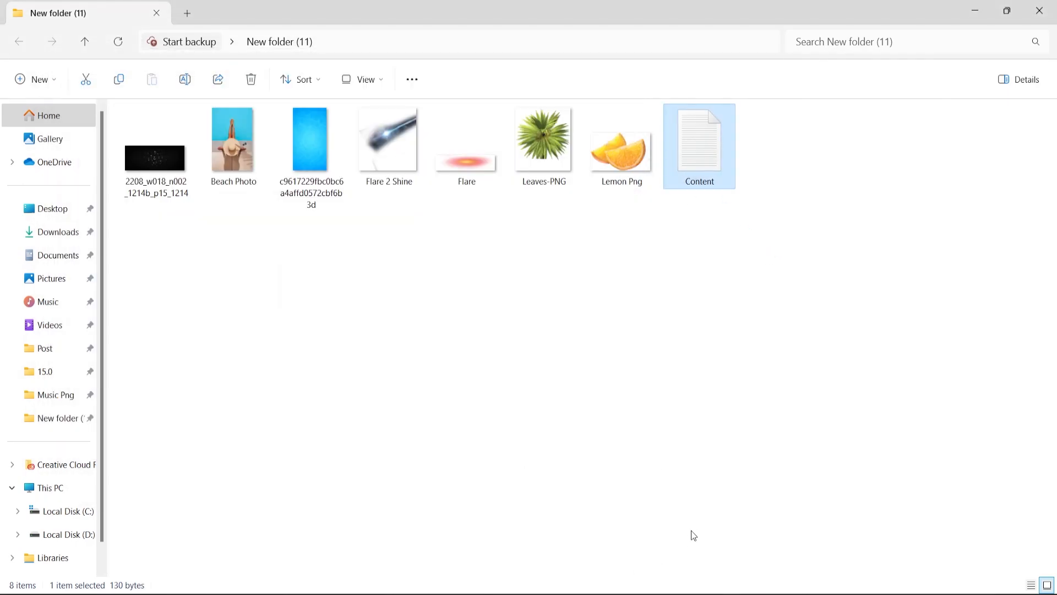
left_click(709, 589)
Draw a text box below Party, paste the event details into it and set their size to 12 pt.
scroll(490, 451, "up", 3)
left_click(11, 380)
left_click_drag(372, 393, 640, 447)
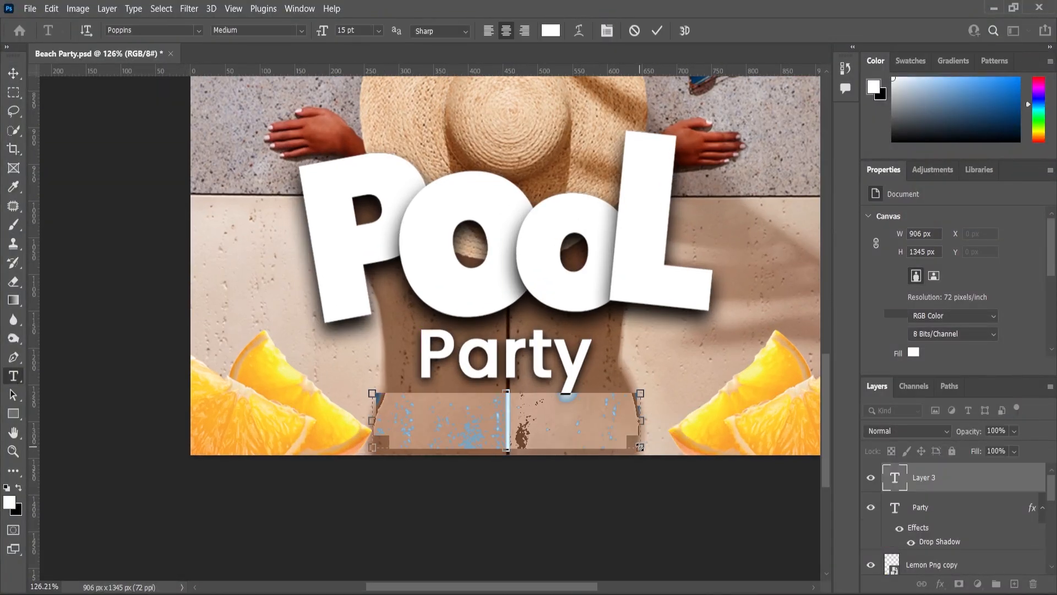
type("DJ SASHA GREY & DJ TORI BLACK 2 FREE DRINKS | ₹500 ADMISION | FREE PARKING | GIRLS ARE FREE BEFORE 10PM MERGOSONO DSTREET 8TH")
key("ctrl+a")
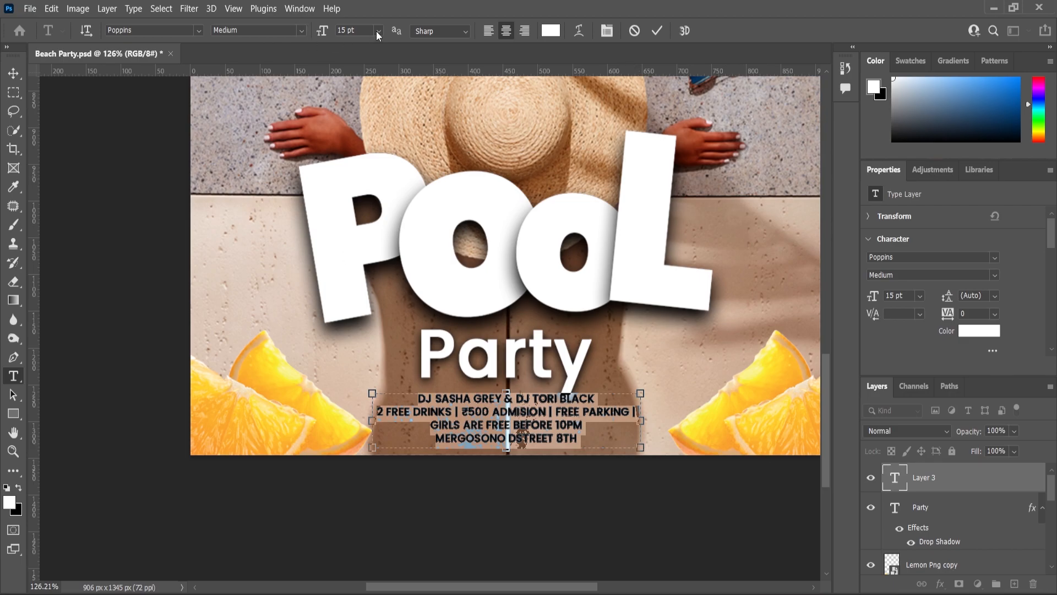
type("12")
key("Return")
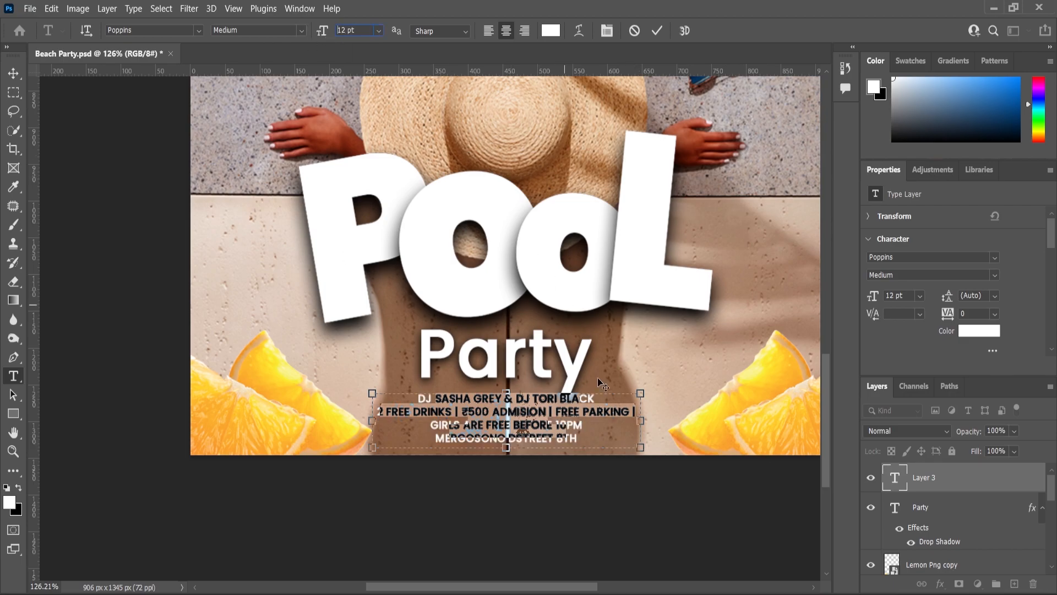
Widen the event details text box to about 498 px and centre it horizontally under Party.
left_click_drag(641, 421, 723, 413)
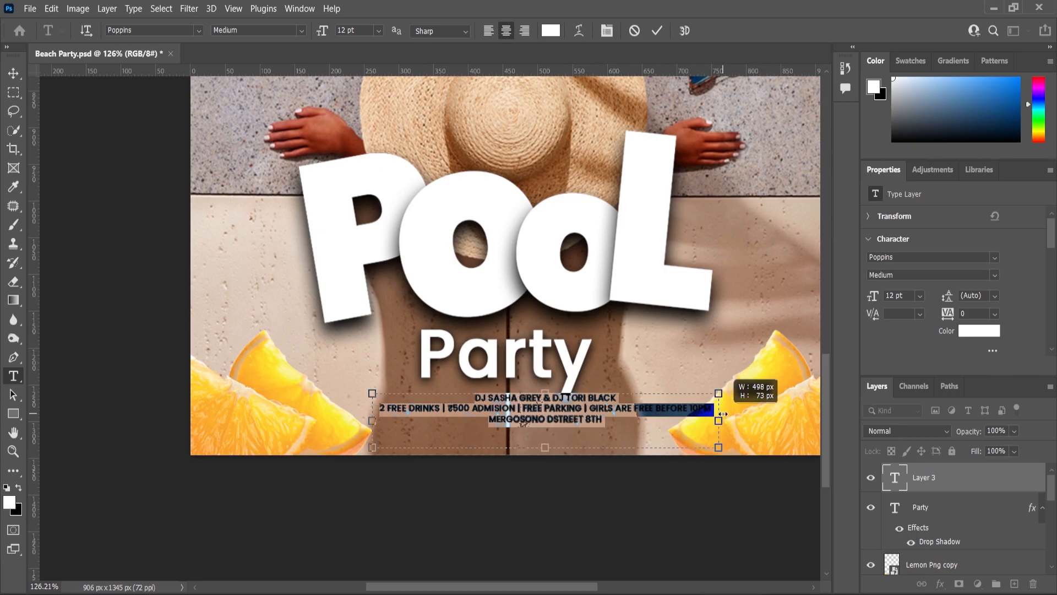
left_click(14, 73)
left_click_drag(532, 412, 493, 418)
left_click(80, 31)
left_click(313, 32)
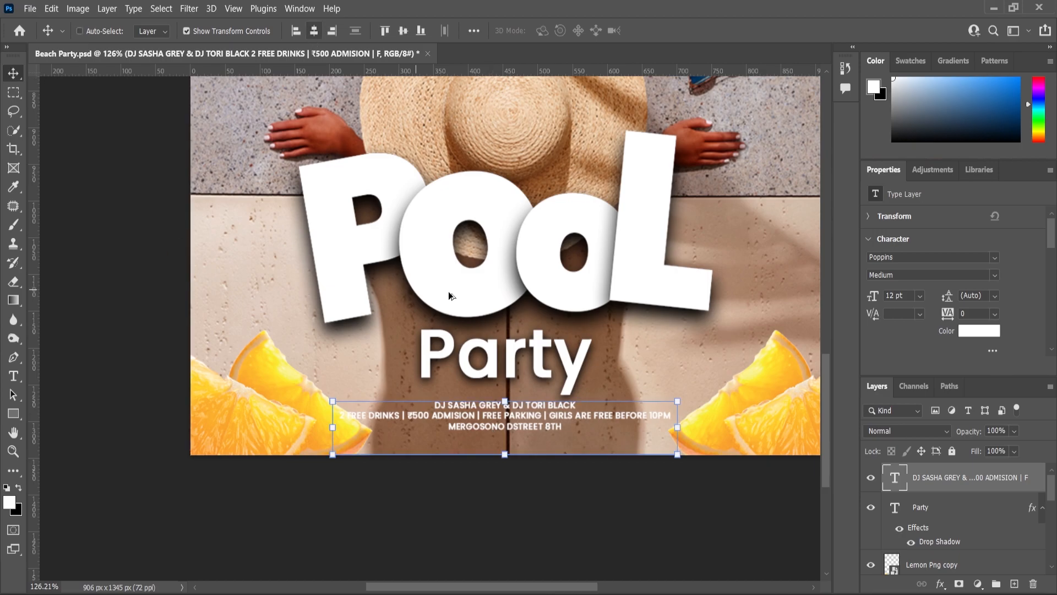
left_click(667, 424)
Add a layer above the POOL lettering and draw a rectangle of about 917 × 377 px across the poster's lower part.
scroll(665, 416, "down", 3)
left_click(661, 395)
scroll(930, 542, "down", 1)
left_click(934, 555)
left_click(1014, 584)
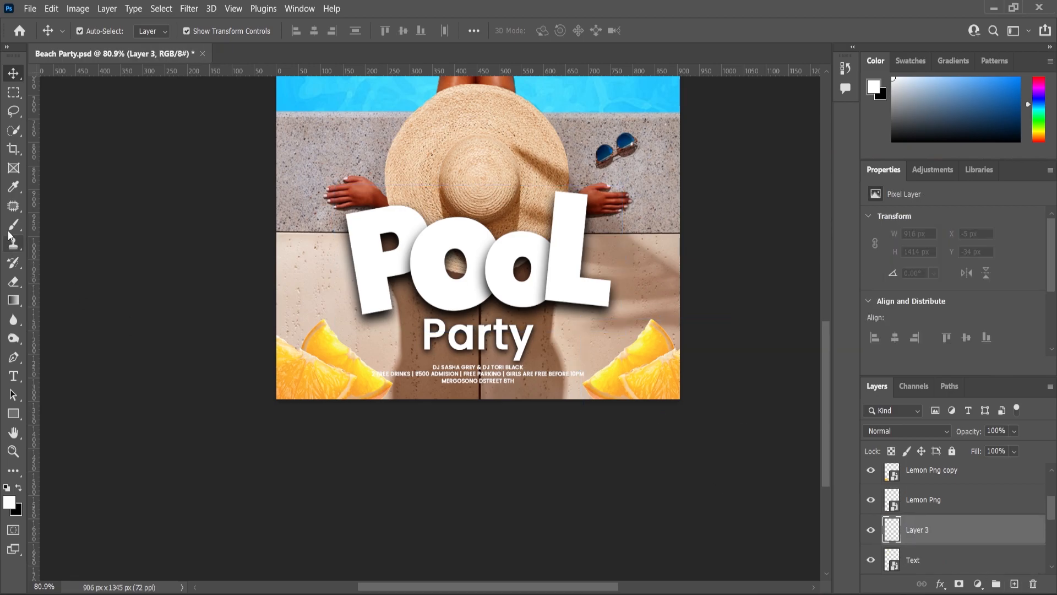
left_click(13, 413)
mouse_move(275, 223)
left_mouse_down()
mouse_move(600, 390)
mouse_move(682, 400)
left_mouse_up()
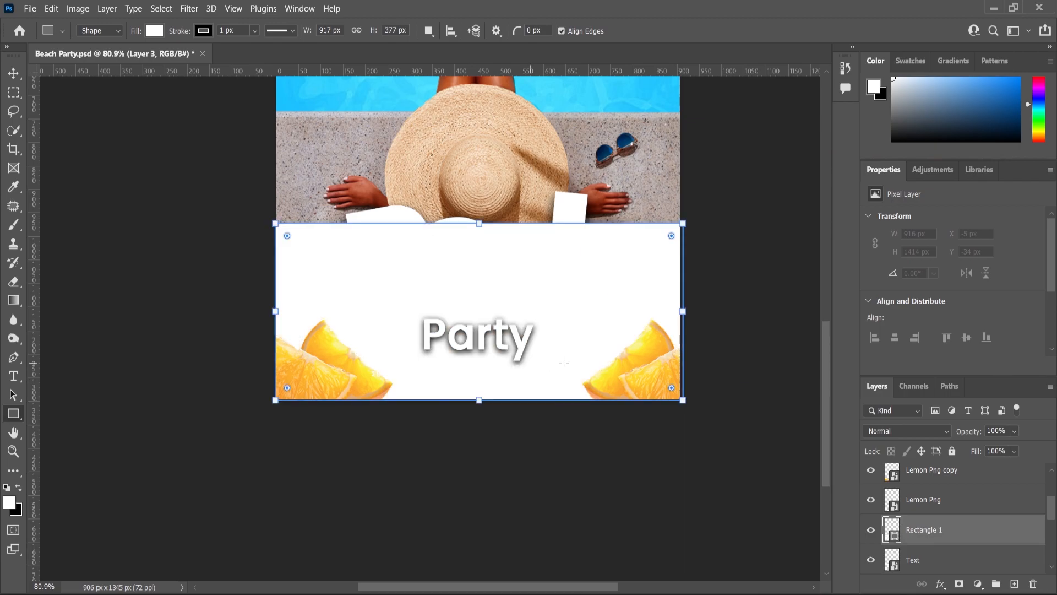
Fill the rectangle with black, remove its stroke and add a layer mask to it.
left_click(911, 321)
left_click(999, 316)
left_click(914, 343)
left_click(873, 356)
left_click(980, 324)
left_click(959, 584)
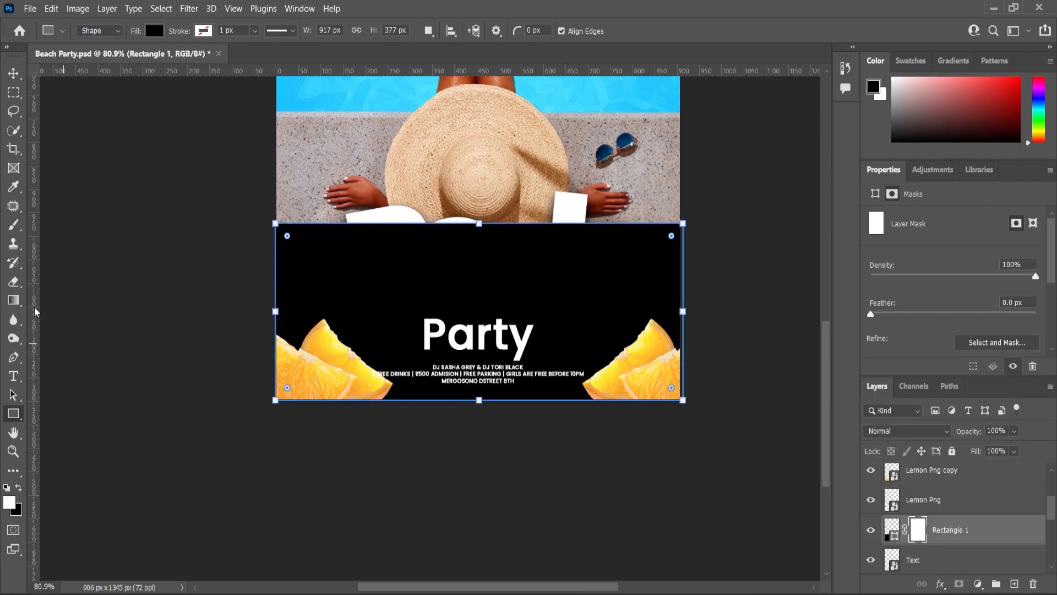
Fade the black rectangle upward with a black-to-white linear gradient on its mask, redrawing it for a softer shade.
key("g")
left_click_drag(474, 373, 474, 375)
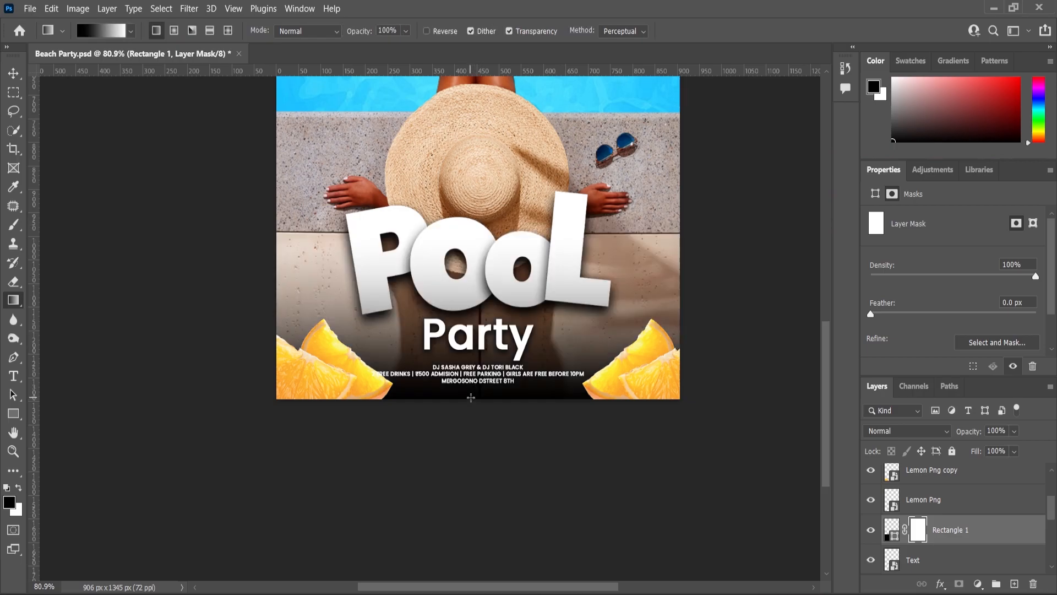
key("ctrl+z")
left_click_drag(480, 465, 480, 462)
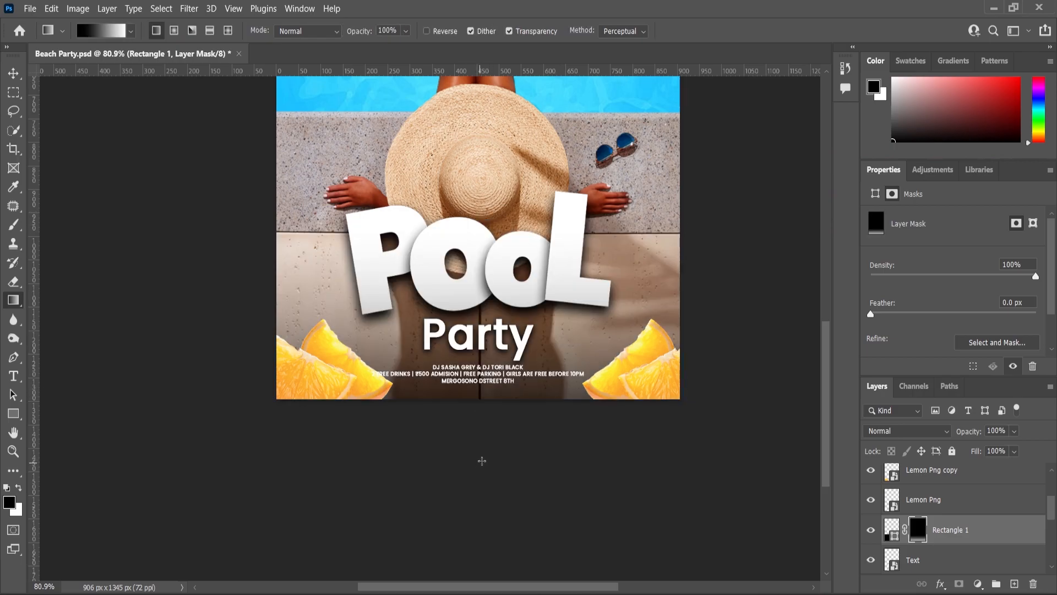
left_click(870, 531)
left_click(870, 532)
Move both lemon slice images outward, to X positions of -148 px in the lower-left corner and 725 px in the lower-right corner.
scroll(476, 301, "down", 2)
scroll(505, 358, "up", 2)
left_click(13, 73)
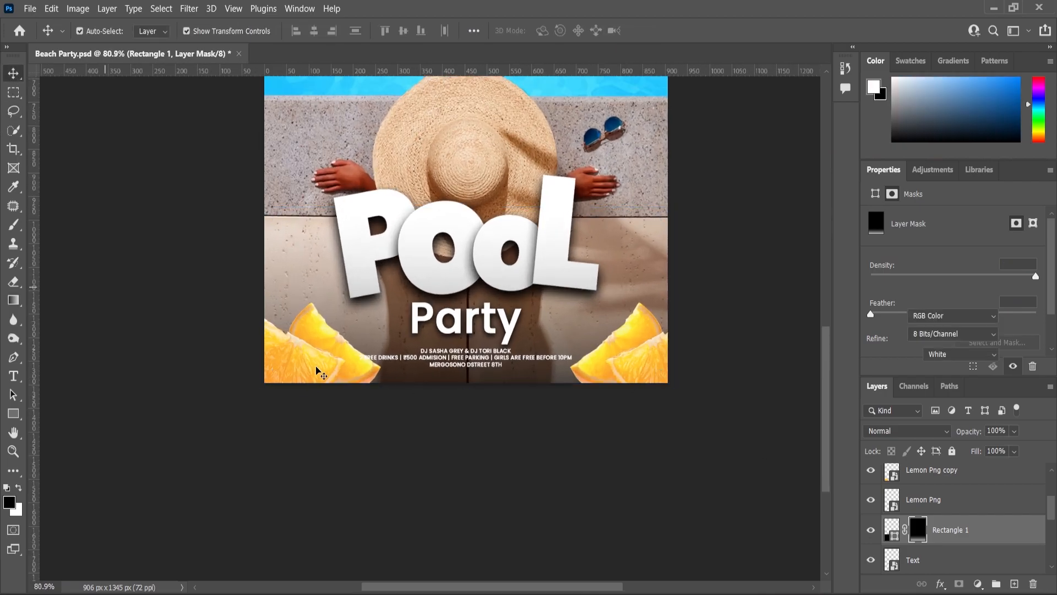
scroll(314, 366, "up", 3)
left_click_drag(314, 365, 281, 370)
scroll(545, 428, "down", 2)
scroll(358, 406, "up", 2)
scroll(359, 405, "down", 2)
left_click_drag(700, 374, 728, 375)
Apply a Levels adjustment to the lower-left lemon slices, darkening the midtones to about 0.72.
left_click(928, 479)
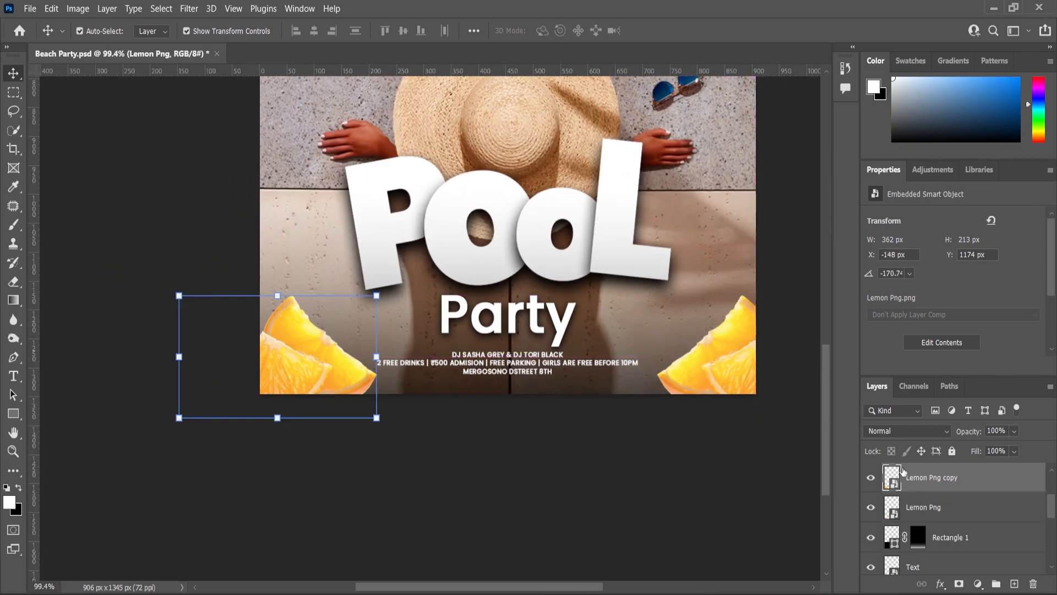
scroll(392, 377, "down", 1)
left_click(78, 8)
mouse_move(96, 41)
left_click(380, 57)
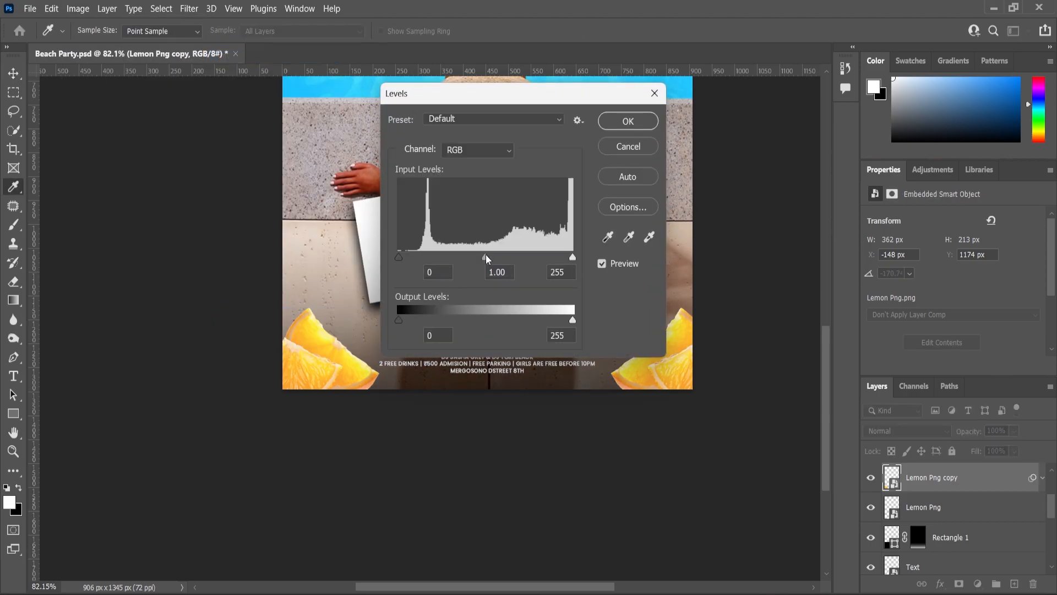
left_click_drag(471, 258, 502, 265)
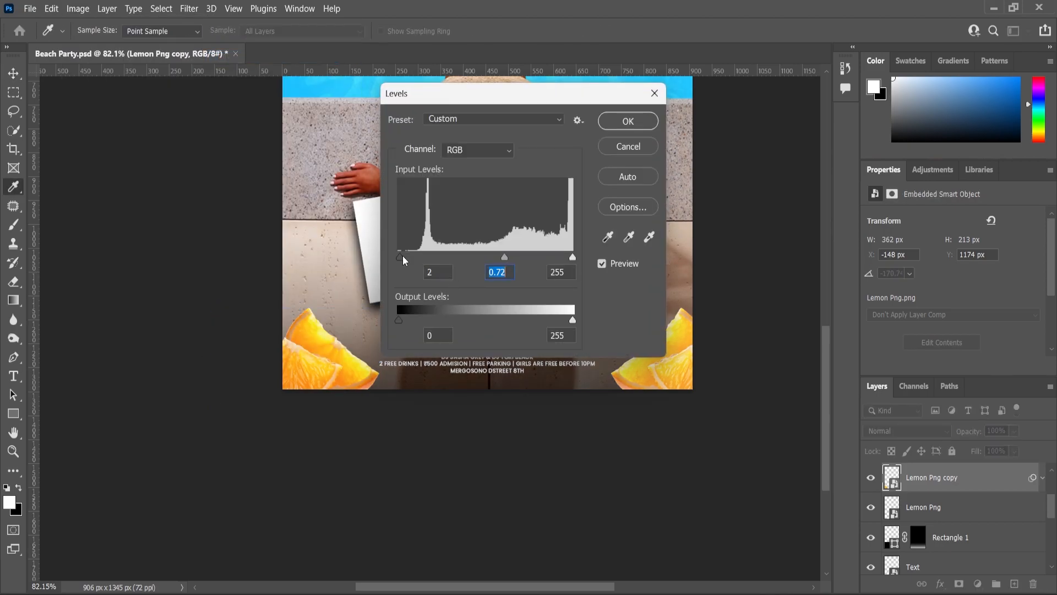
left_click(574, 257)
left_click(628, 121)
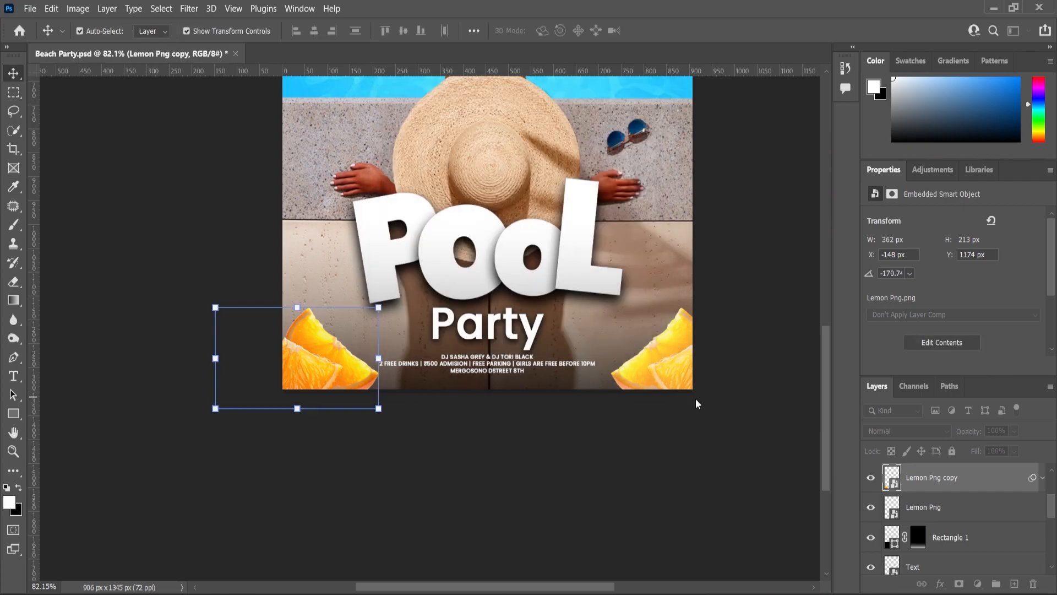
Apply a Levels adjustment to the lower-right lemon slices with input levels 32, 0.92 and 246.
left_click(655, 363)
left_click(78, 9)
mouse_move(104, 43)
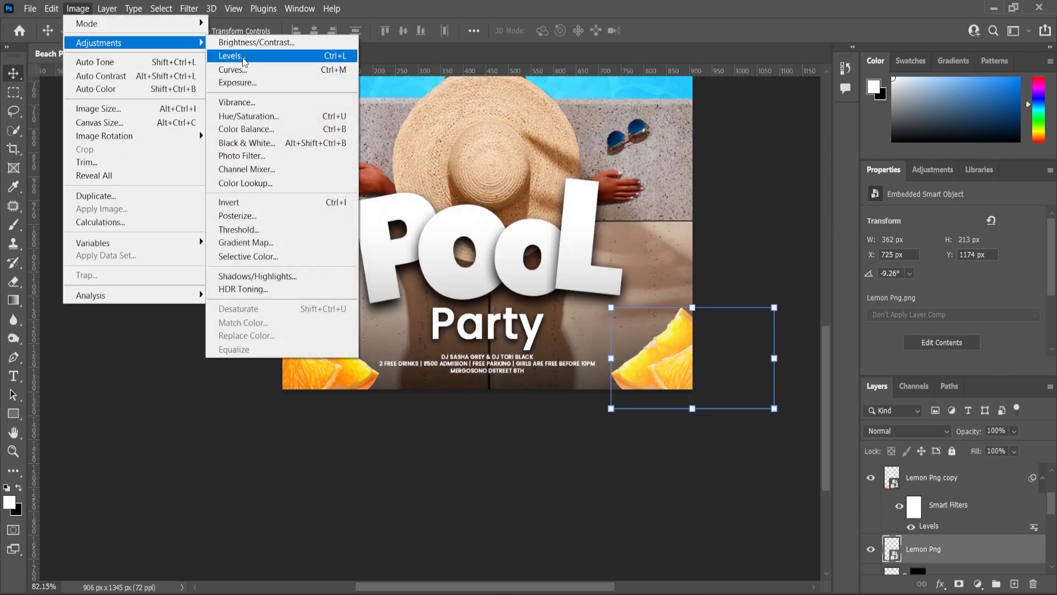
left_click(231, 57)
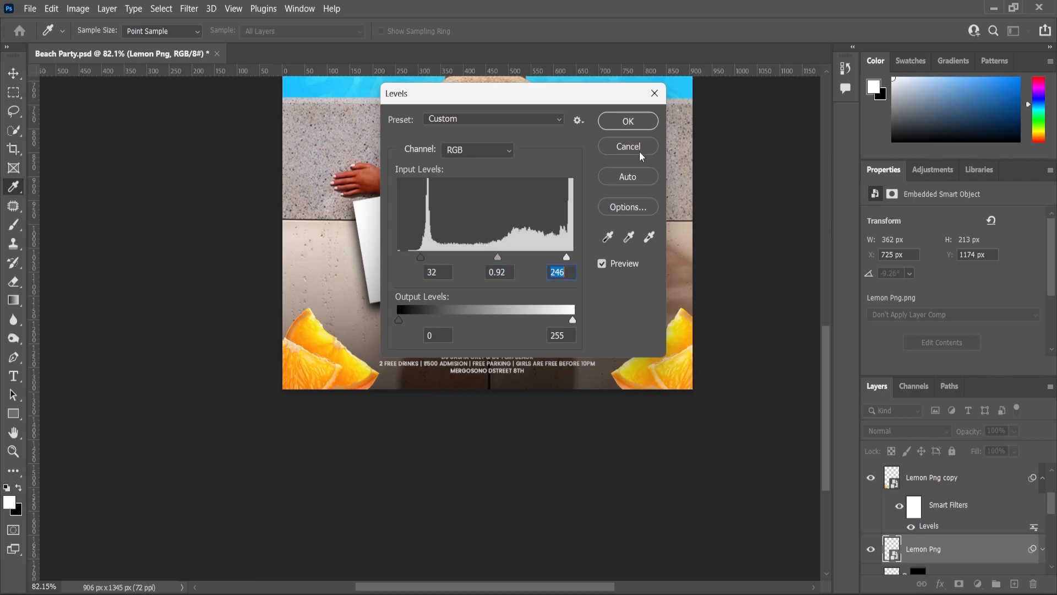
left_click(630, 124)
left_click(766, 392)
Scale the event details text to about 106% and centre it horizontally on the poster.
scroll(440, 444, "down", 5)
scroll(479, 374, "up", 8)
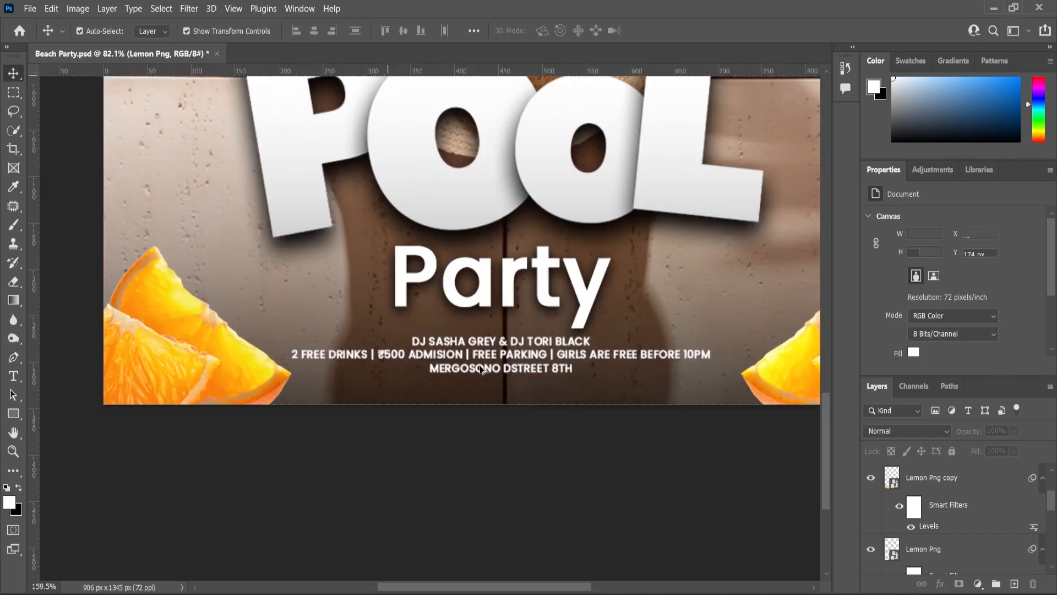
scroll(481, 369, "up", 1)
left_click(697, 355)
left_click_drag(742, 334, 759, 330)
left_click_drag(552, 374, 556, 374)
key("Return")
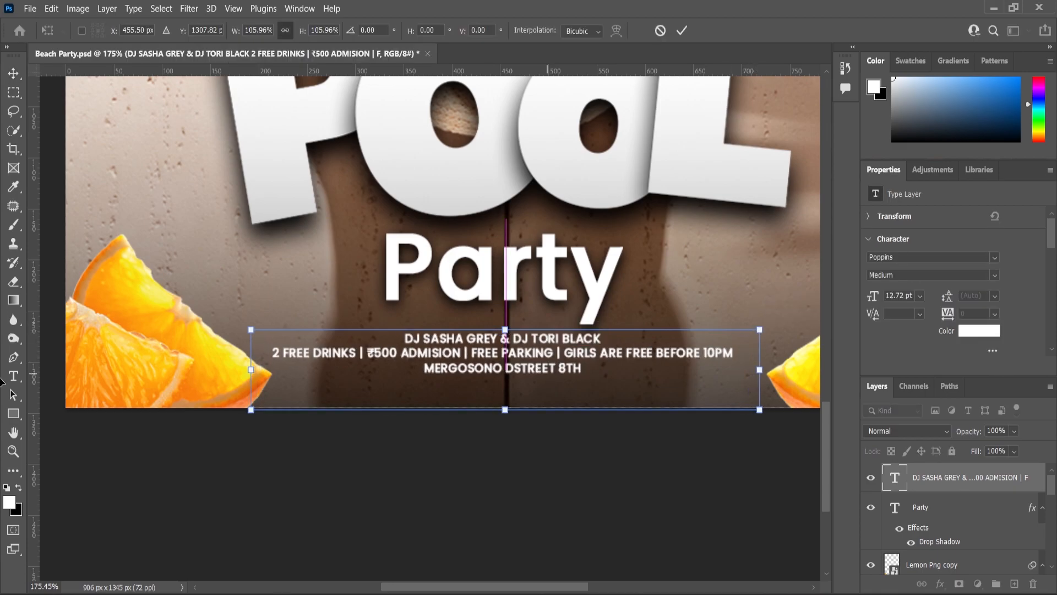
scroll(322, 384, "down", 8)
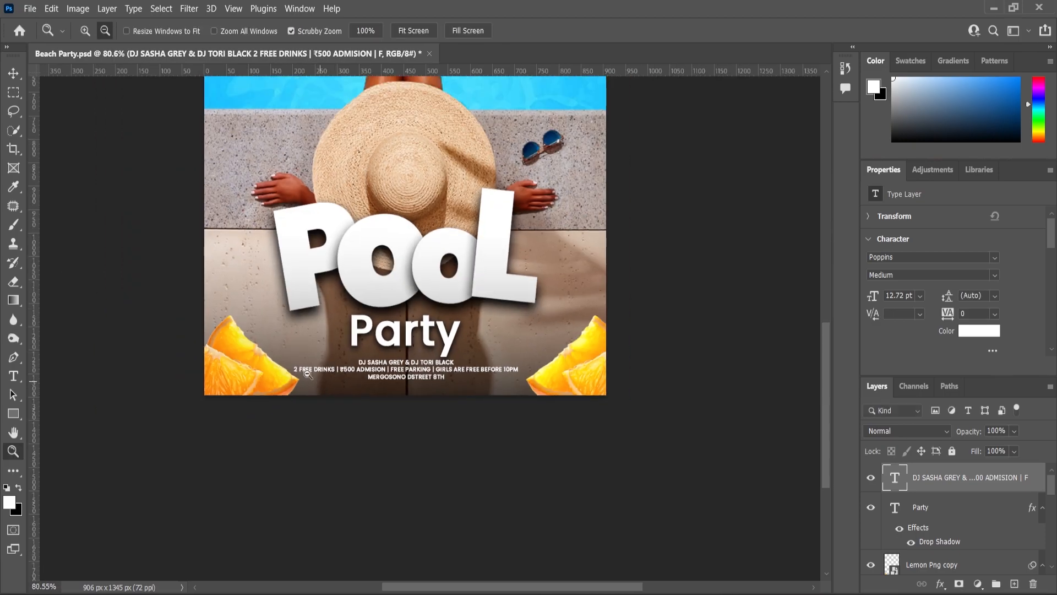
left_click(14, 73)
key("ctrl+a")
key("ctrl+d")
left_click(566, 444, "ctrl")
Place the water droplet image 2208_w018_n002_1214b_p15_1214 across the top of the poster, scaled to about 15%, at X -56 px, Y 0 px.
scroll(519, 430, "down", 10)
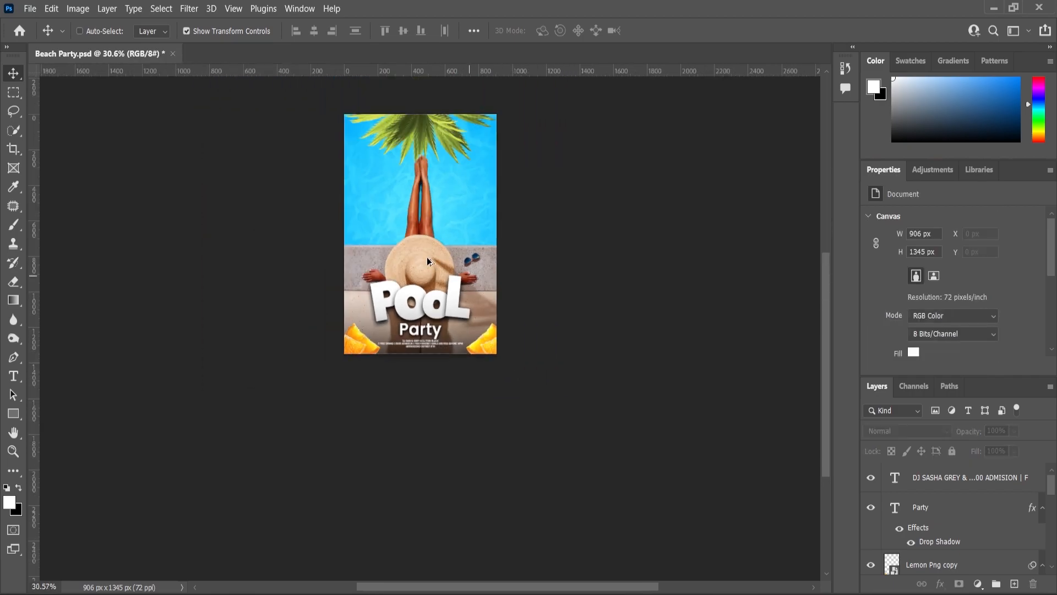
scroll(429, 266, "up", 5)
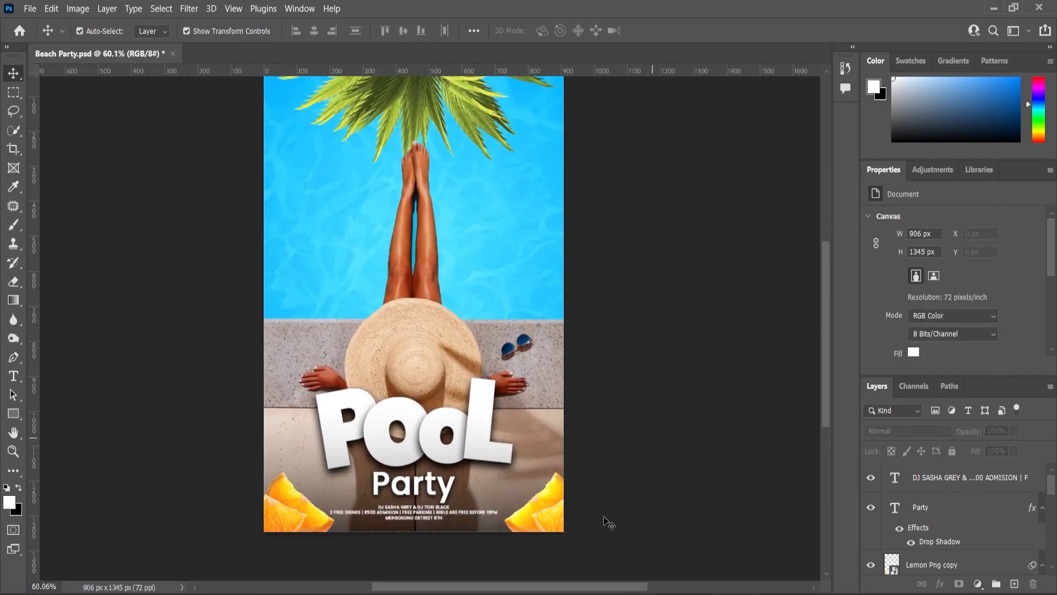
key("alt+Tab")
left_click(253, 208)
left_click_drag(156, 158, 386, 311)
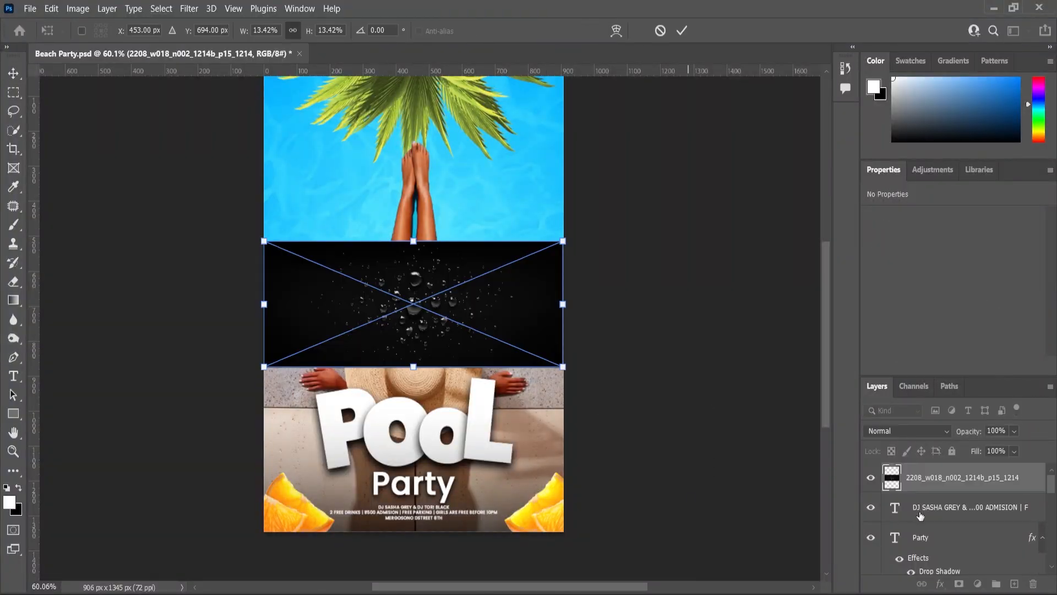
left_click_drag(570, 245, 583, 231)
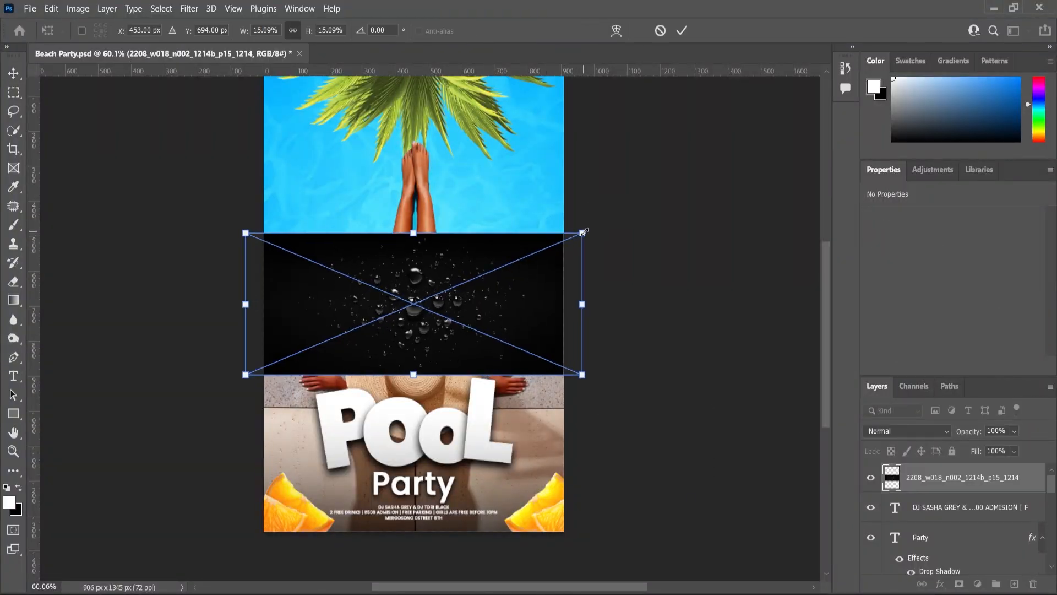
scroll(475, 276, "down", 1)
left_click_drag(473, 326, 467, 180)
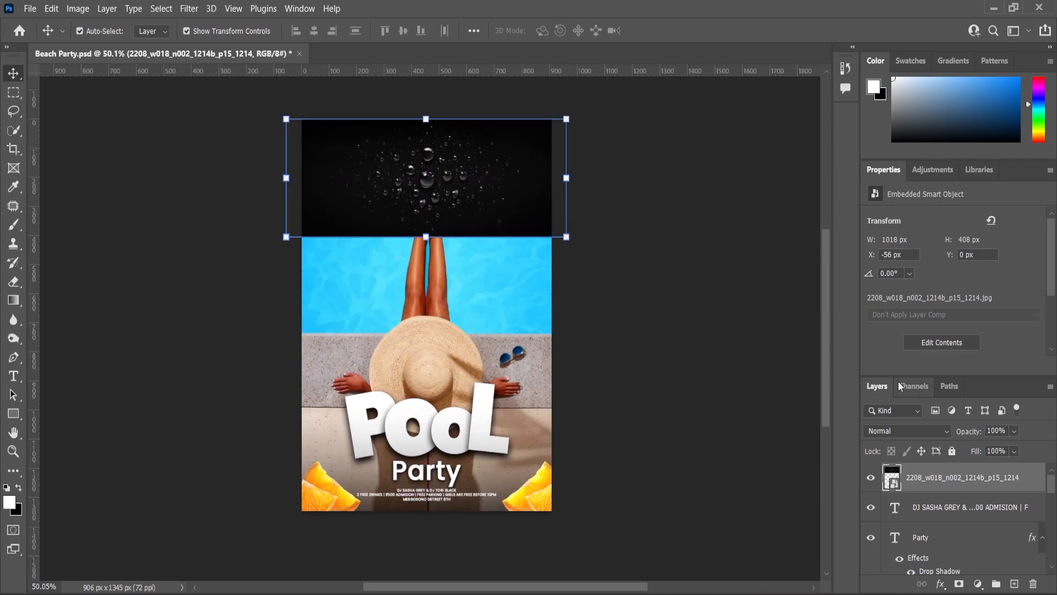
Set the water droplet layer's blend mode to Screen and enlarge it to about 1077 × 431 px over the palm leaves.
left_click(942, 435)
left_click(887, 333)
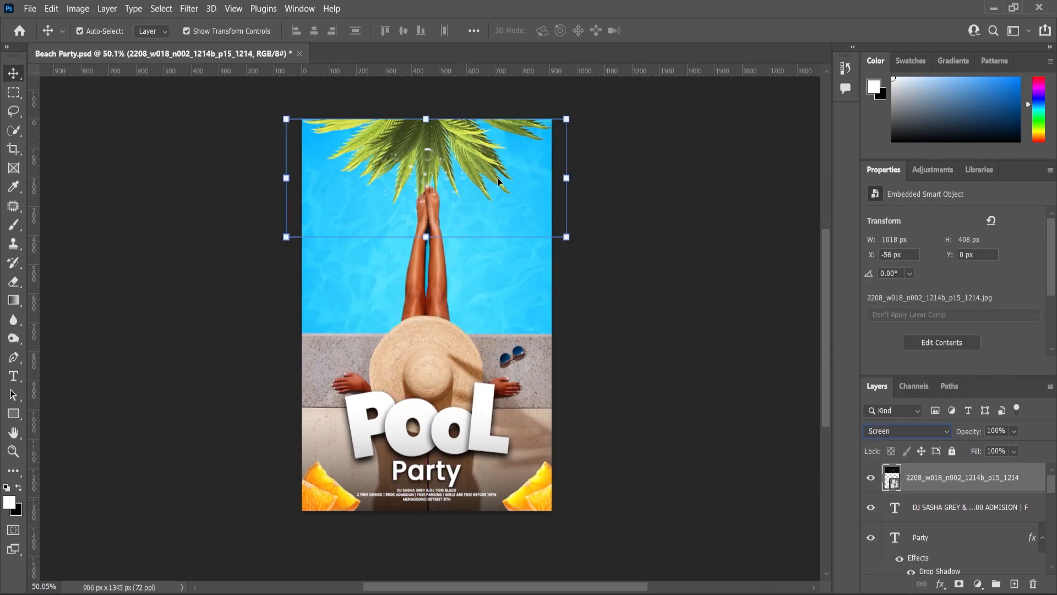
left_click(571, 237)
key("Return")
Duplicate the droplets onto the poster's base, resize the copy to about 987 × 395 px at X -40, Y 1138 px, and set 63% opacity.
key("ctrl+j")
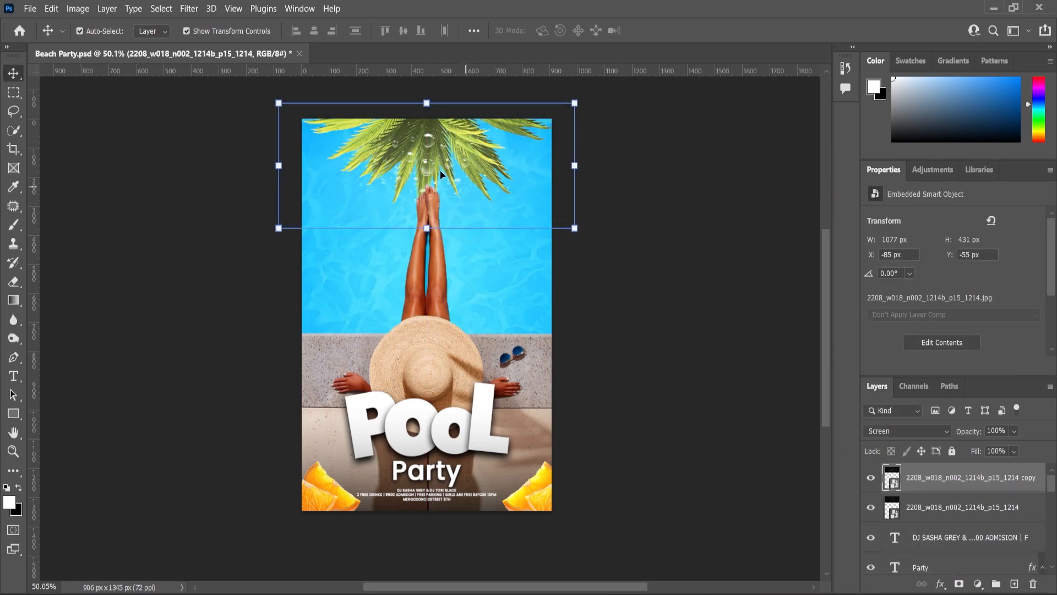
left_click_drag(427, 143, 425, 495)
scroll(471, 528, "up", 5)
left_click_drag(724, 355, 706, 395)
left_click_drag(387, 463, 167, 467)
key("ctrl+space")
mouse_move(424, 424)
left_mouse_down()
mouse_move(380, 424)
mouse_move(432, 427)
left_mouse_up()
left_click(13, 73)
left_click_drag(424, 525, 424, 518)
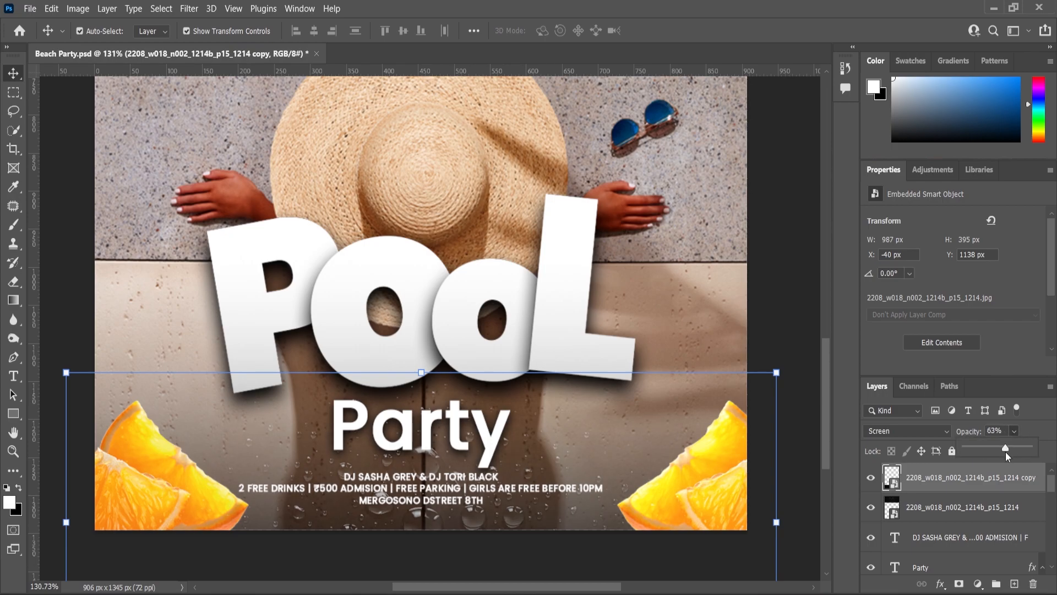
Fit the whole poster in view and save the document.
key("ctrl+space")
left_click_drag(438, 357, 406, 358)
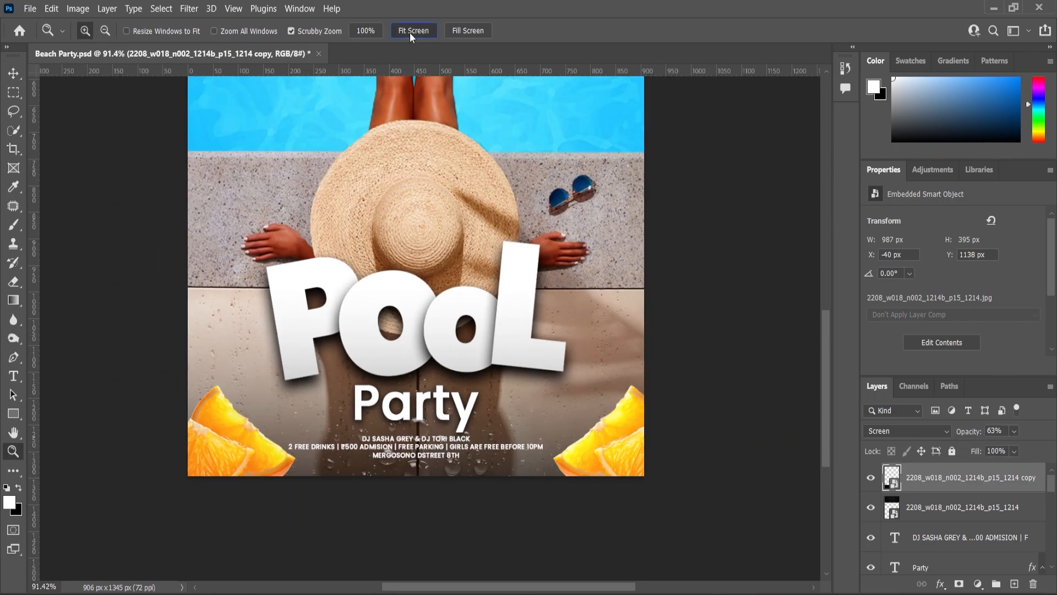
left_click(410, 35)
key("ctrl+s")
left_click_drag(487, 280, 473, 279)
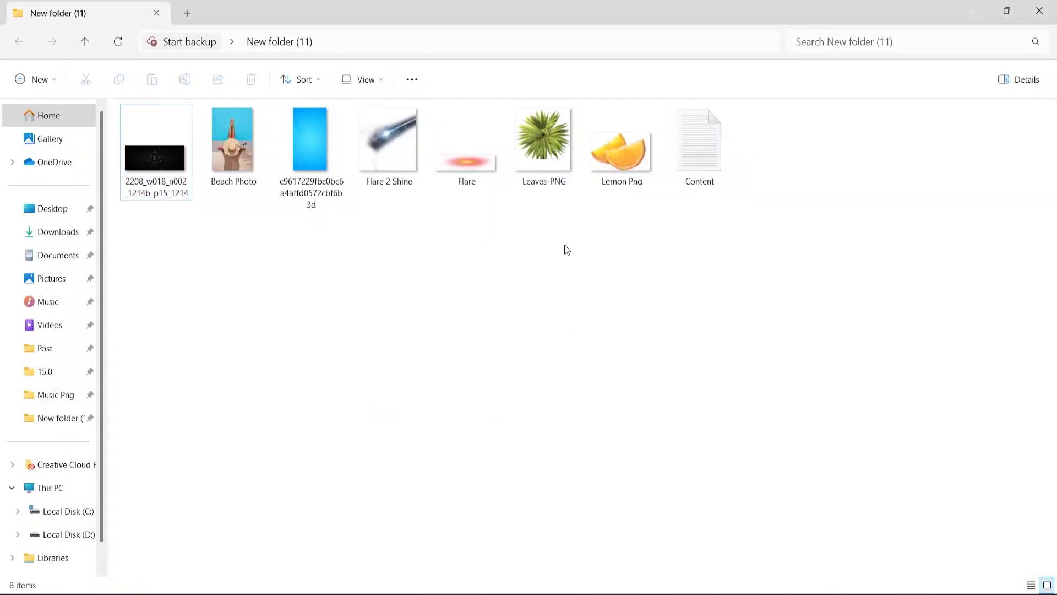
Place the Flare image at the top of the poster over the palm leaves and set its blend mode to Screen.
left_click_drag(466, 173, 534, 263)
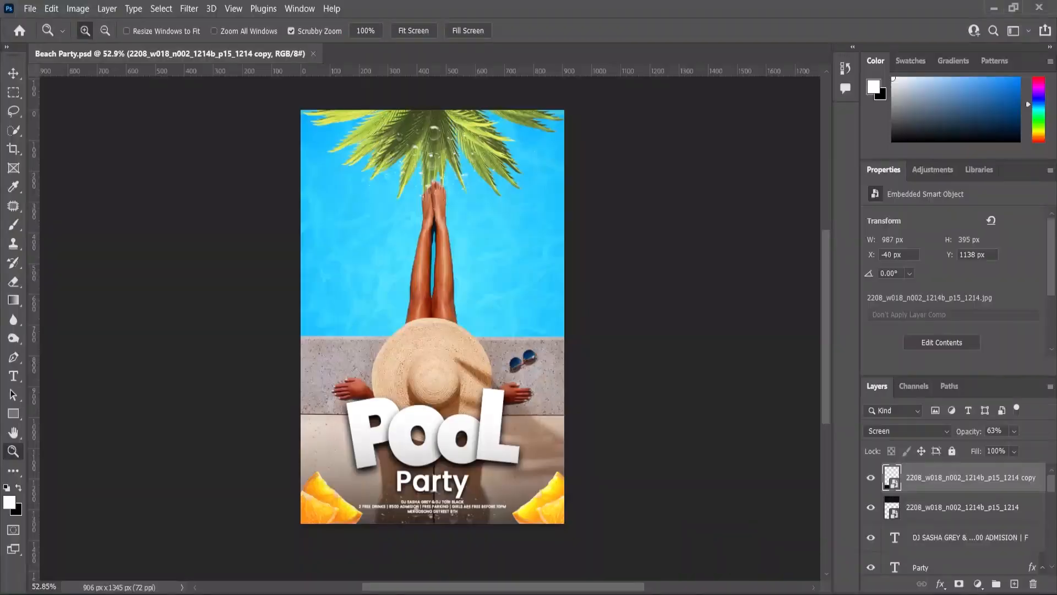
left_click_drag(465, 242, 466, 103)
left_click(946, 431)
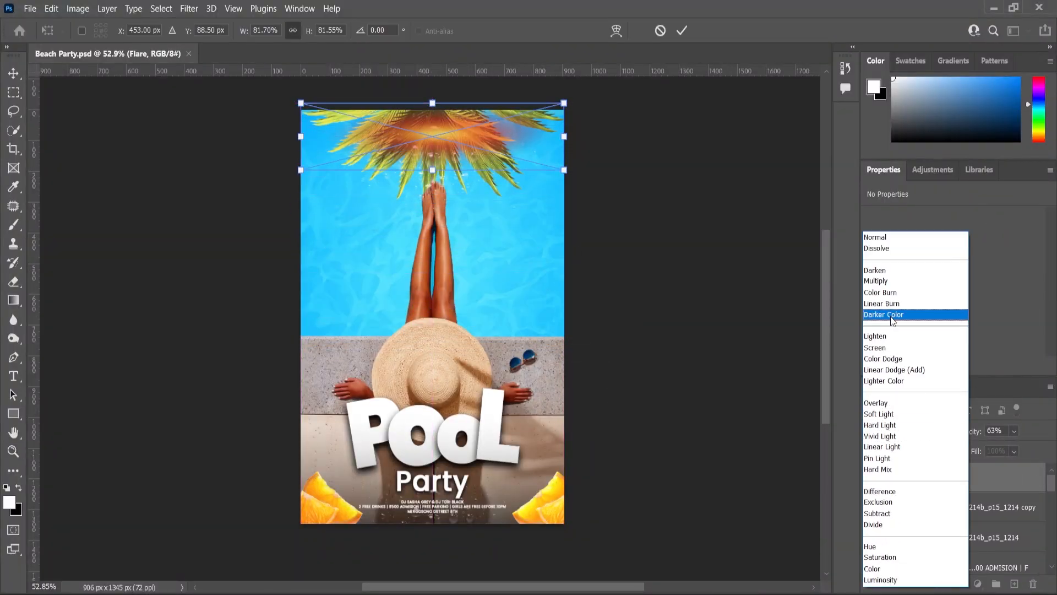
left_click(909, 346)
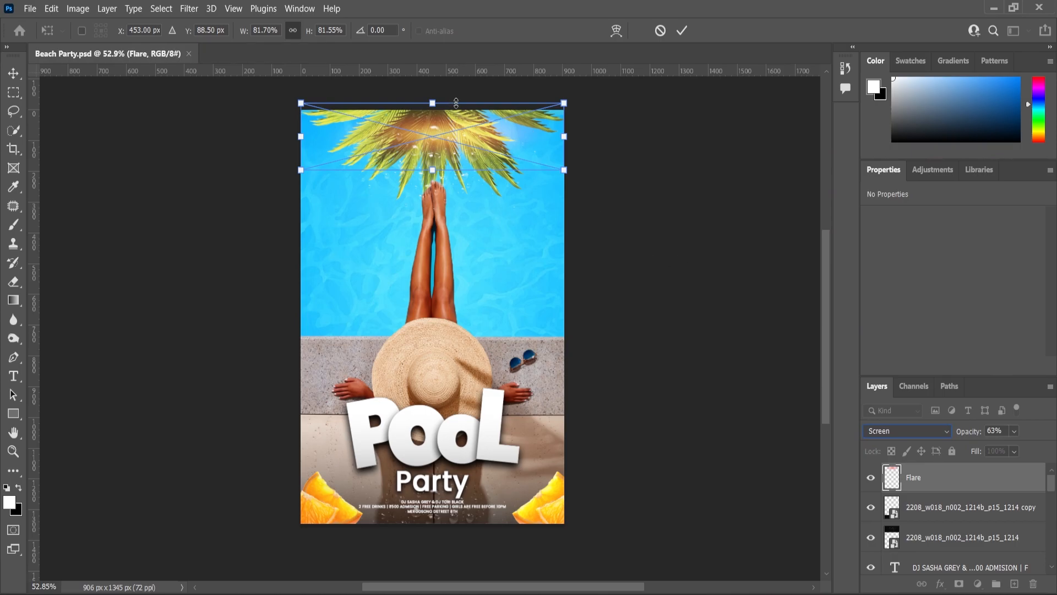
Shift the flare upward over the centre of the palm leaves and enlarge it slightly.
scroll(817, 300, "up", 3)
left_click(13, 451)
left_click_drag(435, 262, 474, 263)
left_click(14, 73)
left_click_drag(429, 236, 428, 219)
left_click_drag(644, 272, 651, 273)
left_click(18, 453)
left_click_drag(628, 375, 600, 377)
Place the Flare 2 Shine image on the poster at about 417% scale and set its blend mode to Screen.
key("alt+Tab")
left_click_drag(392, 160, 455, 356)
left_click_drag(500, 251, 639, 172)
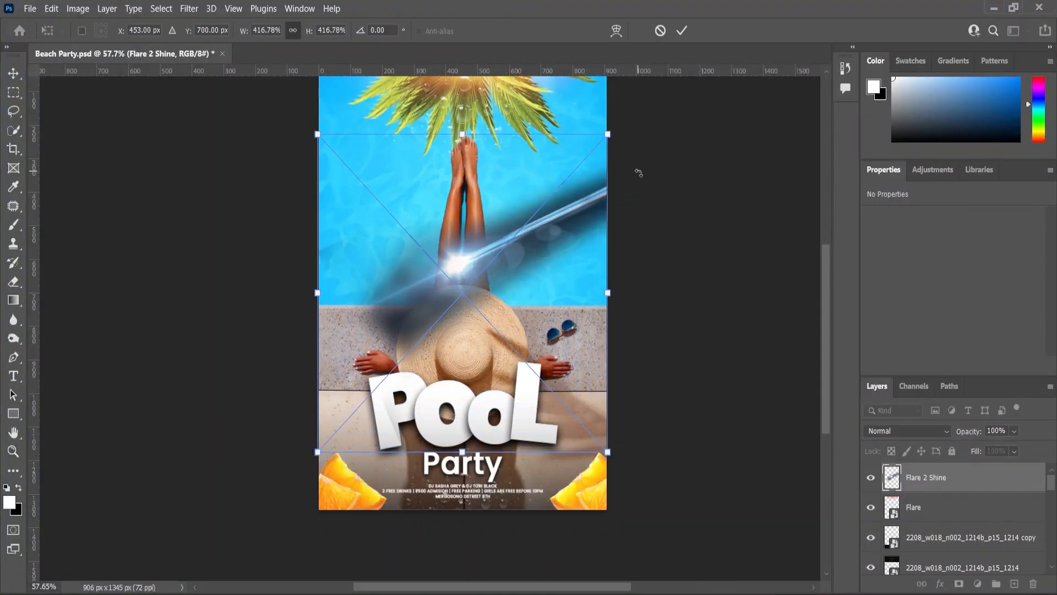
key("Return")
left_click(906, 430)
left_click(875, 357)
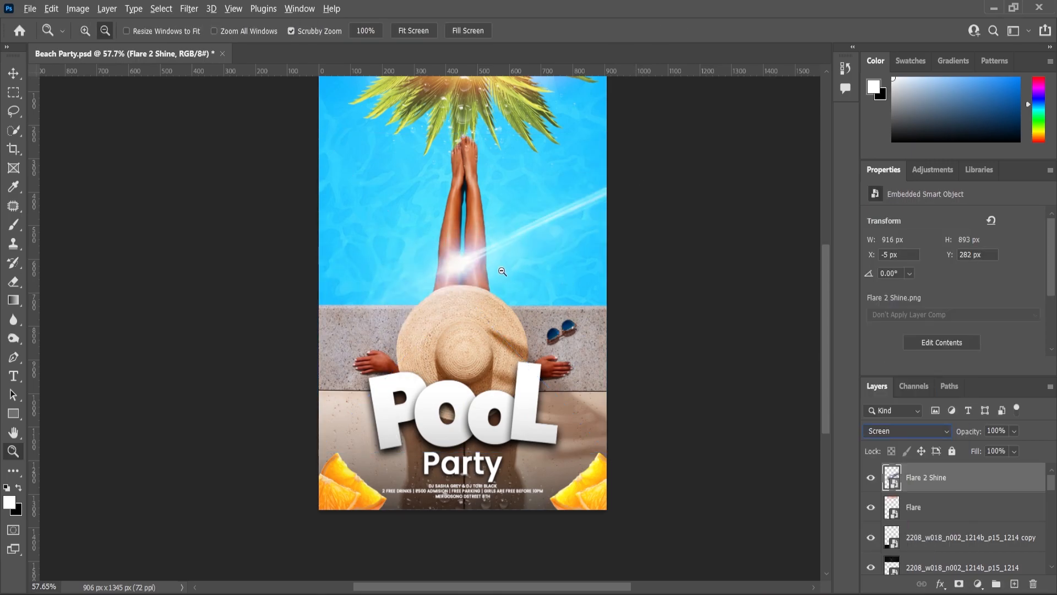
Move the shine flare up onto the legs and enlarge it to about 1016 × 990 px, at X -41 px, Y 41 px.
key("v")
left_click_drag(464, 253, 466, 188)
key("ctrl+t")
left_click_drag(610, 382, 626, 408)
left_click_drag(461, 136, 464, 188)
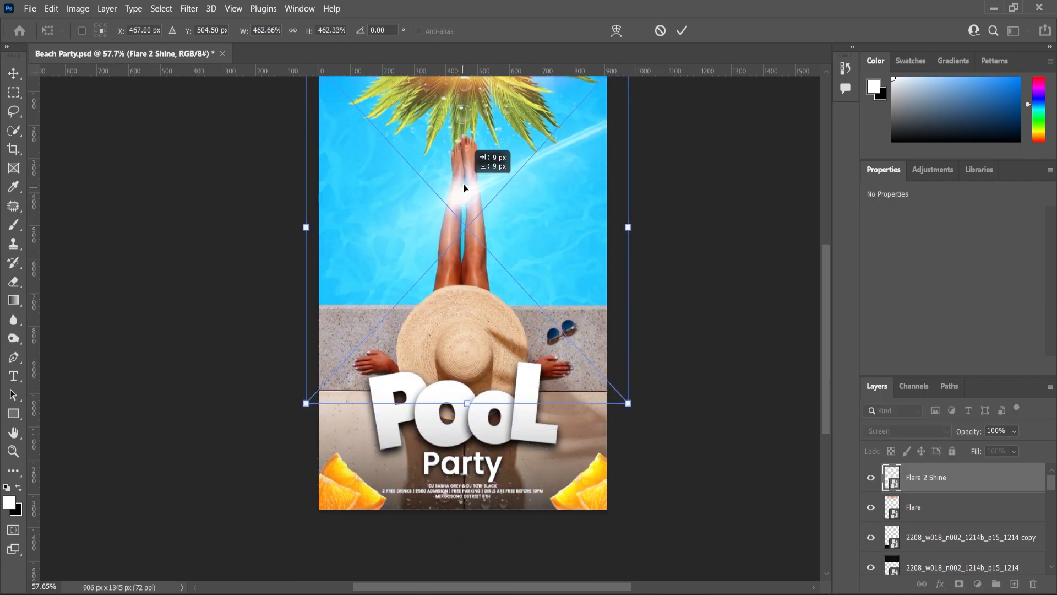
left_click(15, 452)
left_click_drag(542, 160, 511, 157)
left_click(410, 33)
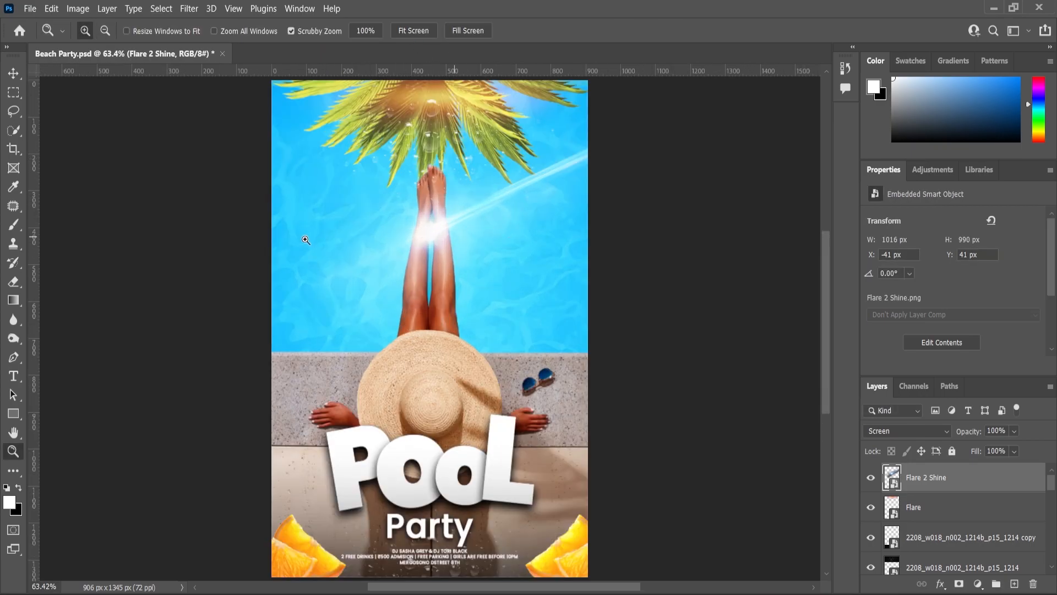
Reduce the shine flare to about 938 × 913 px, keeping it centred on the legs, and deselect it.
left_click(12, 69)
left_click_drag(613, 461, 598, 444)
left_click(16, 71)
left_click(710, 418)
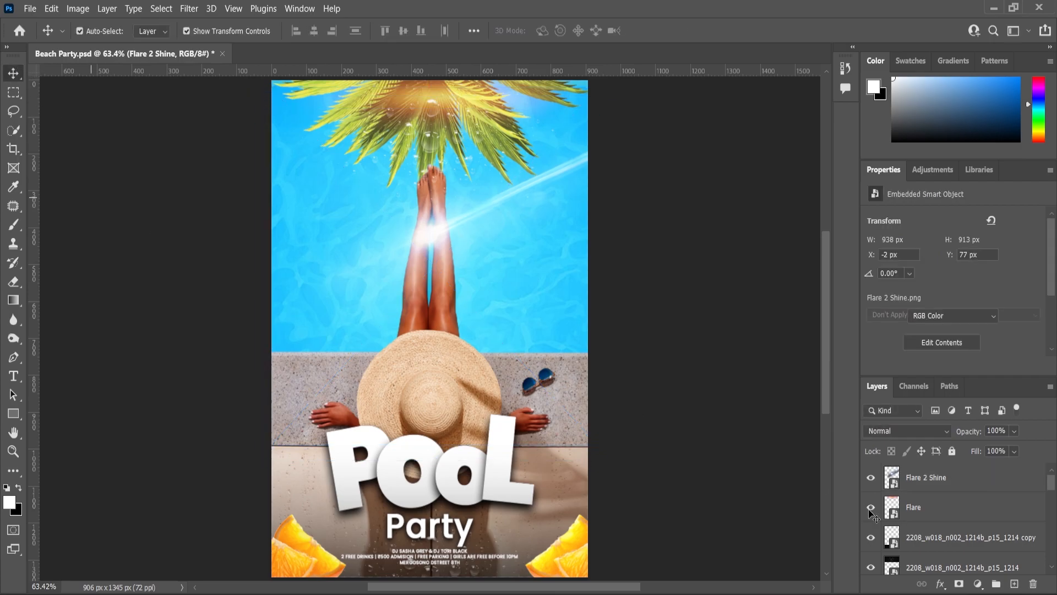
Add a Levels adjustment layer above the shine flare with input levels 13, 0.91 and 247, and compare the poster with and without it.
left_click(929, 477)
left_click(978, 588)
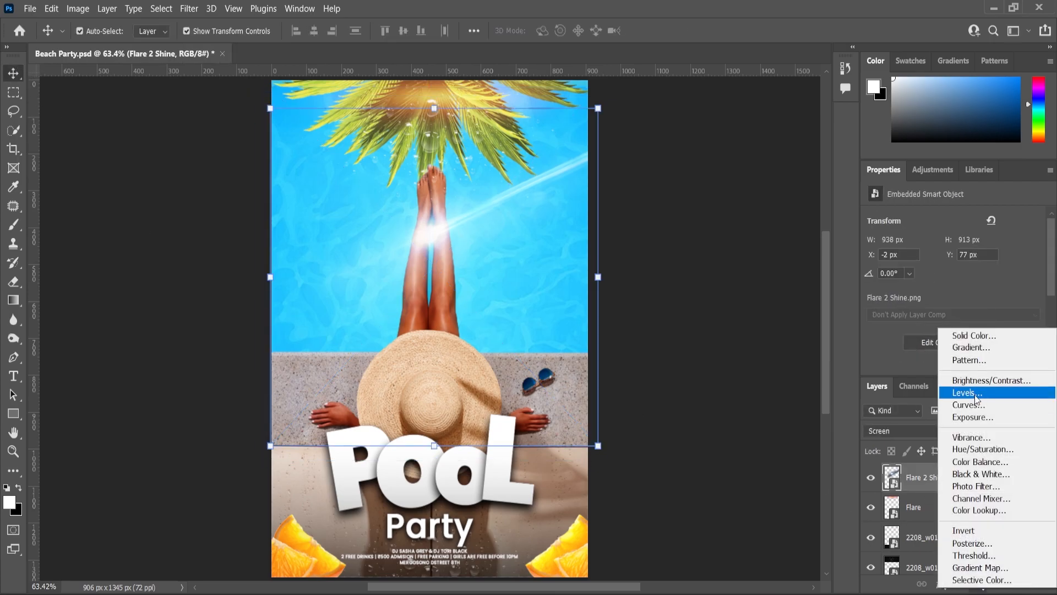
left_click(968, 394)
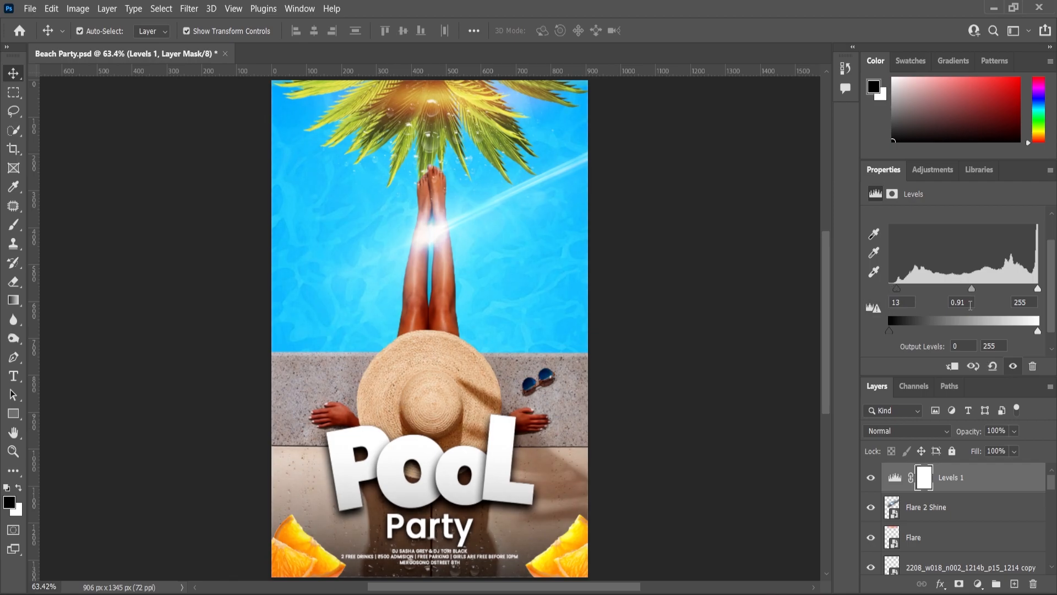
left_click(871, 478)
left_click(872, 477)
scroll(686, 356, "down", 2)
scroll(628, 423, "up", 1)
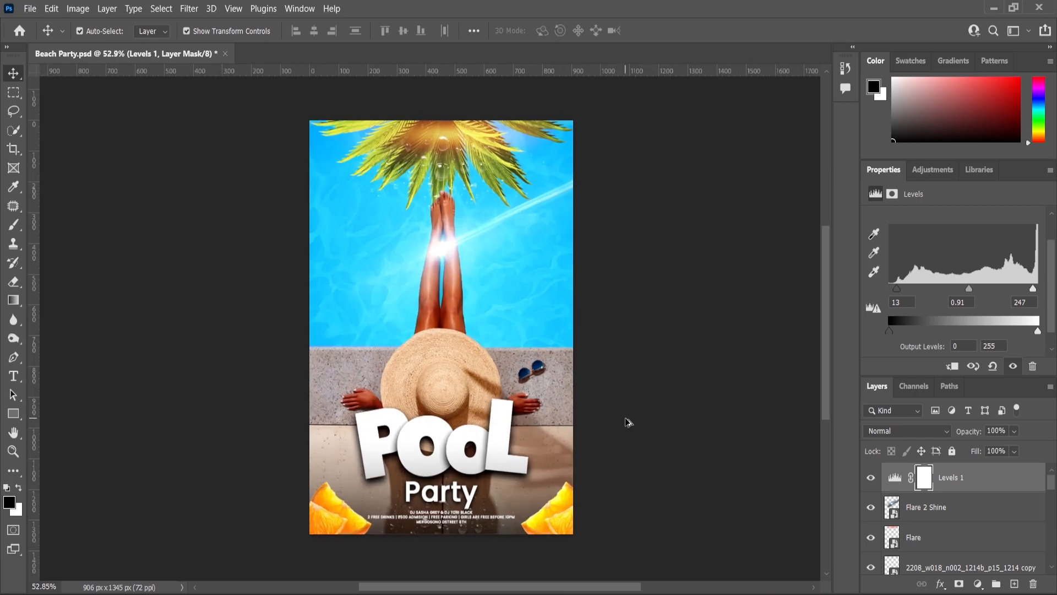